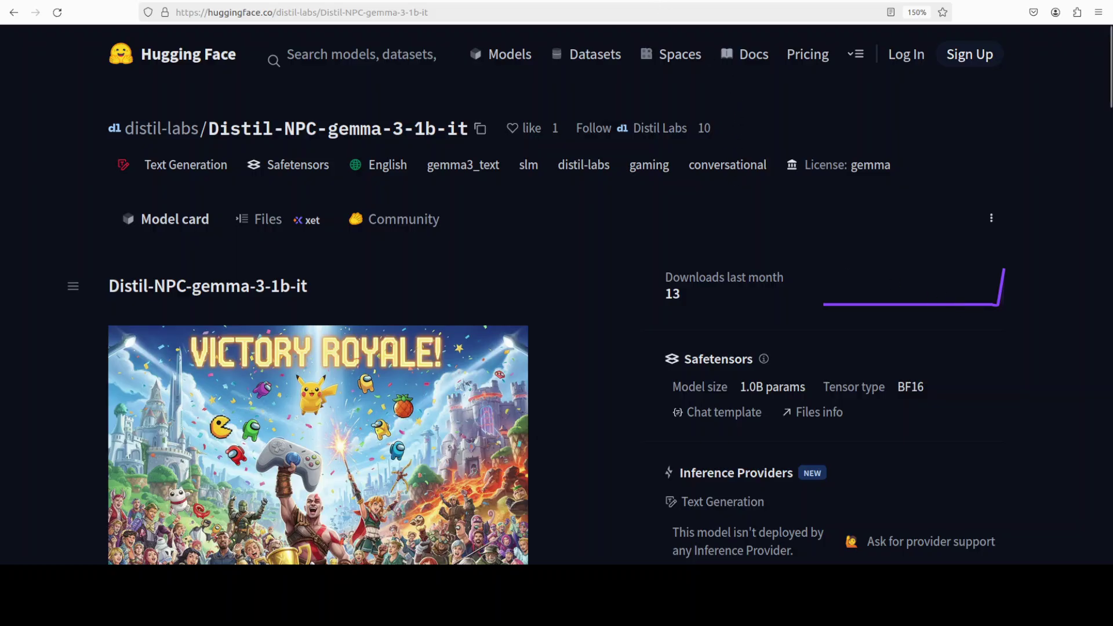
Switch from the Distil-NPC-gemma-3-1b-it model page to the Distil-NPCs GitHub repository
key(ctrl+Tab)
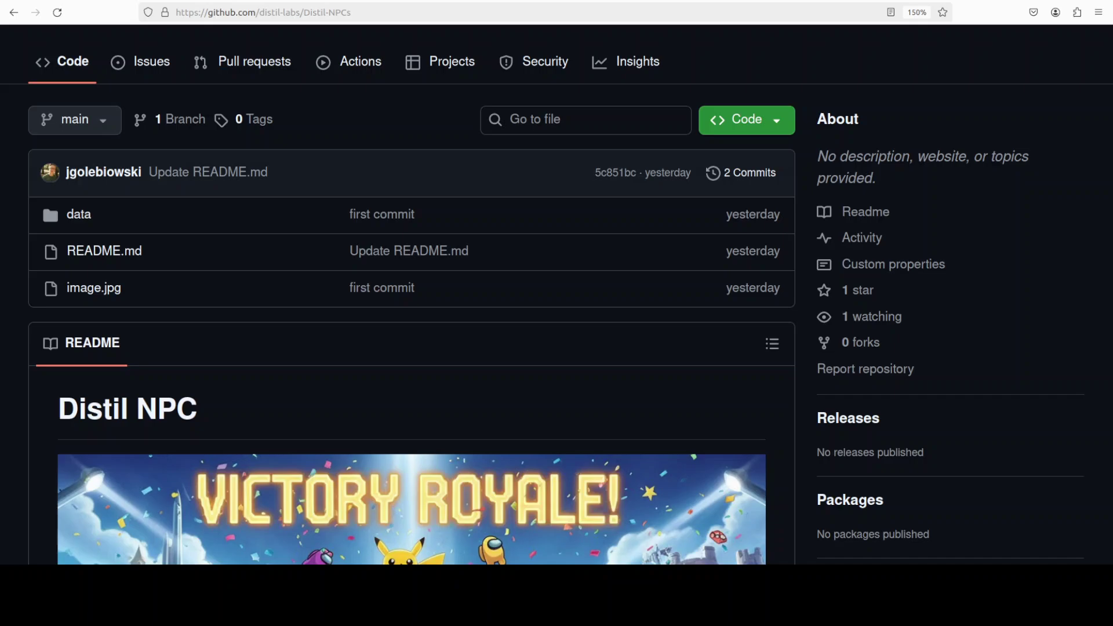
key(ctrl+Tab)
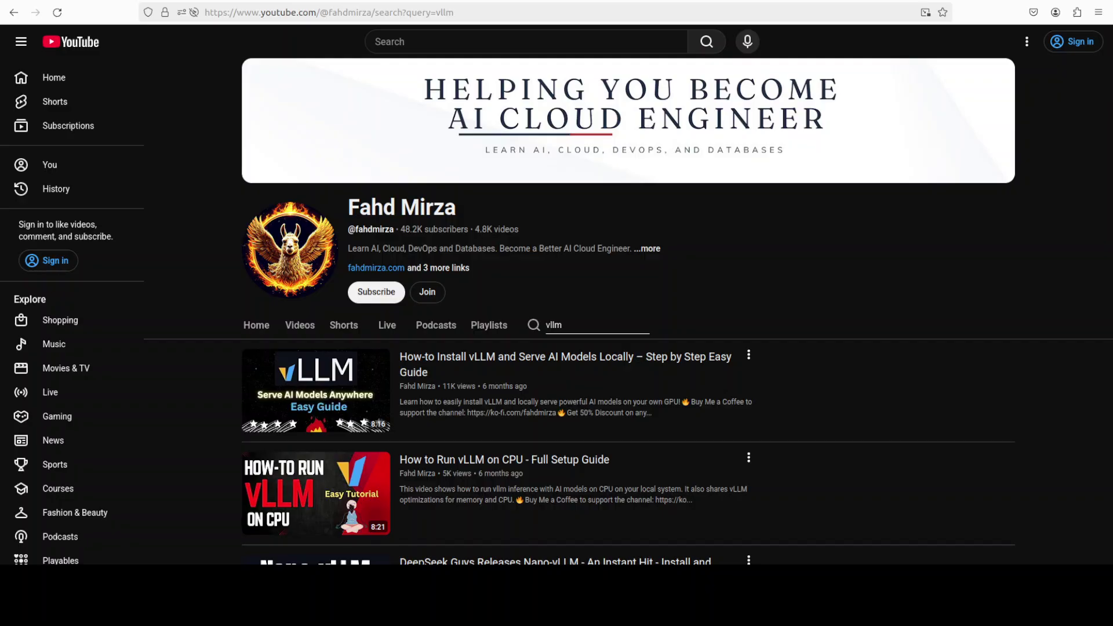
Run nvidia-smi to check for one H100 PCIe GPU, driver 550.54.14 and CUDA 12.4
mouse_move(316, 390)
key(alt+Tab)
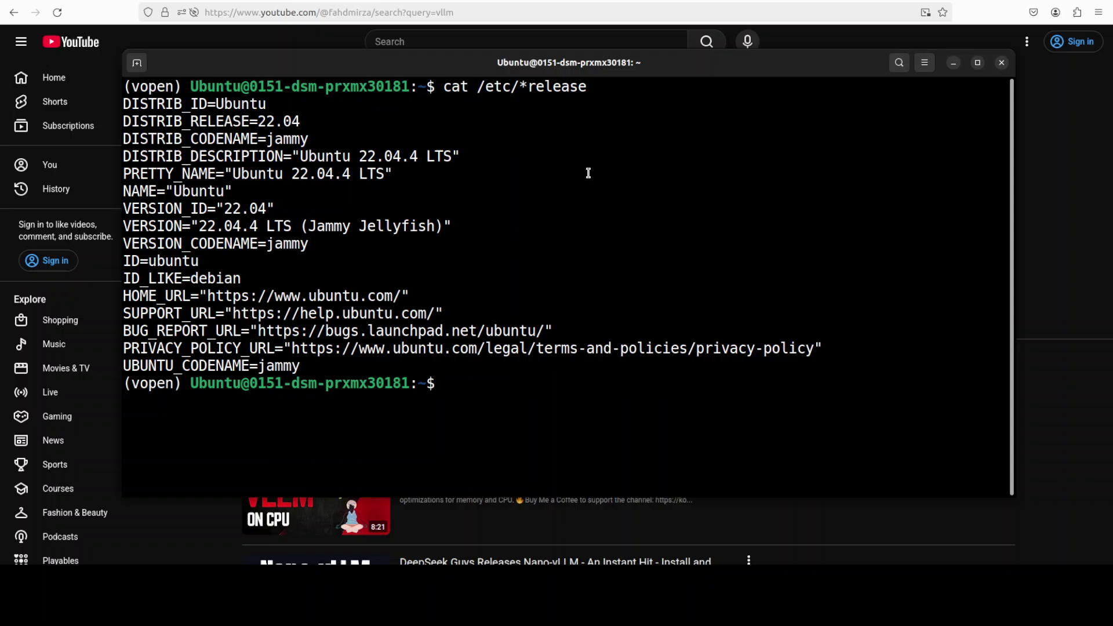
text(nvidia-smi)
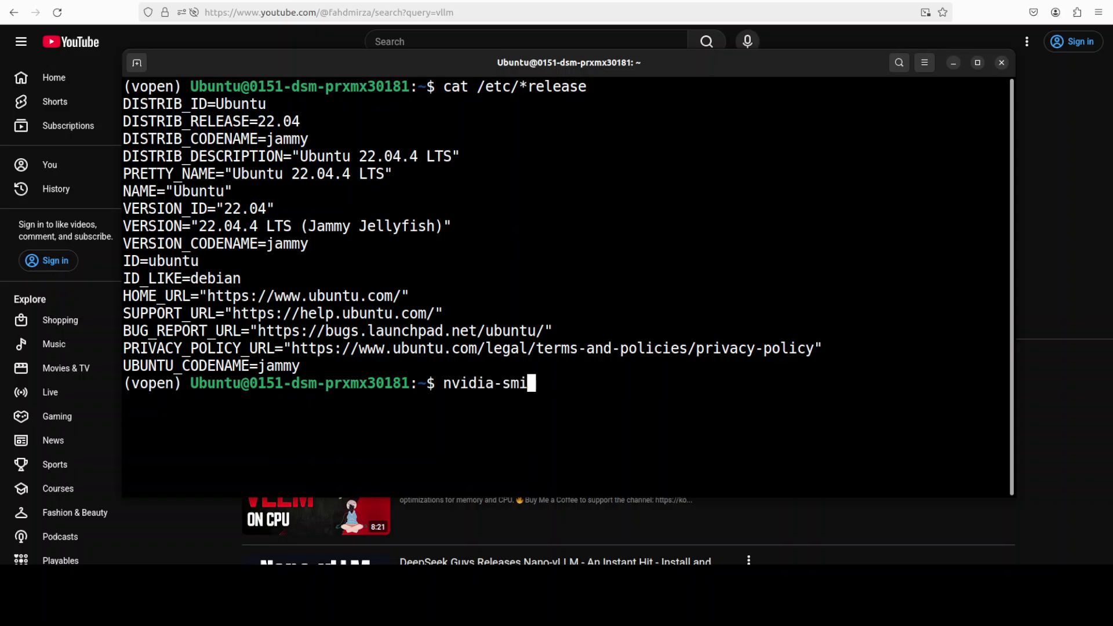
key(Return)
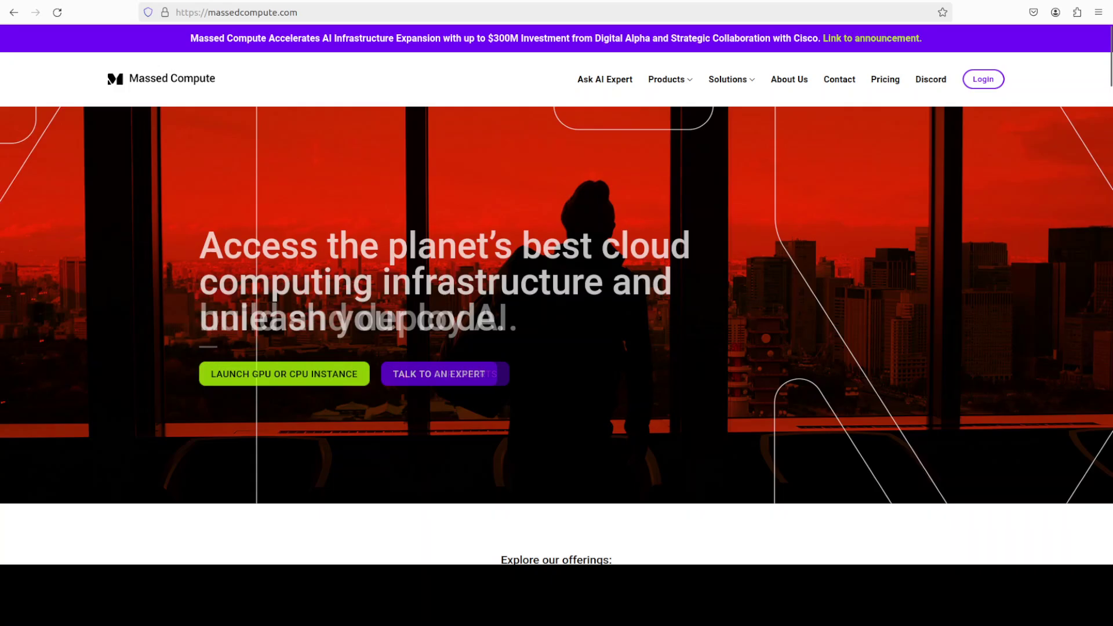
click(8, 121)
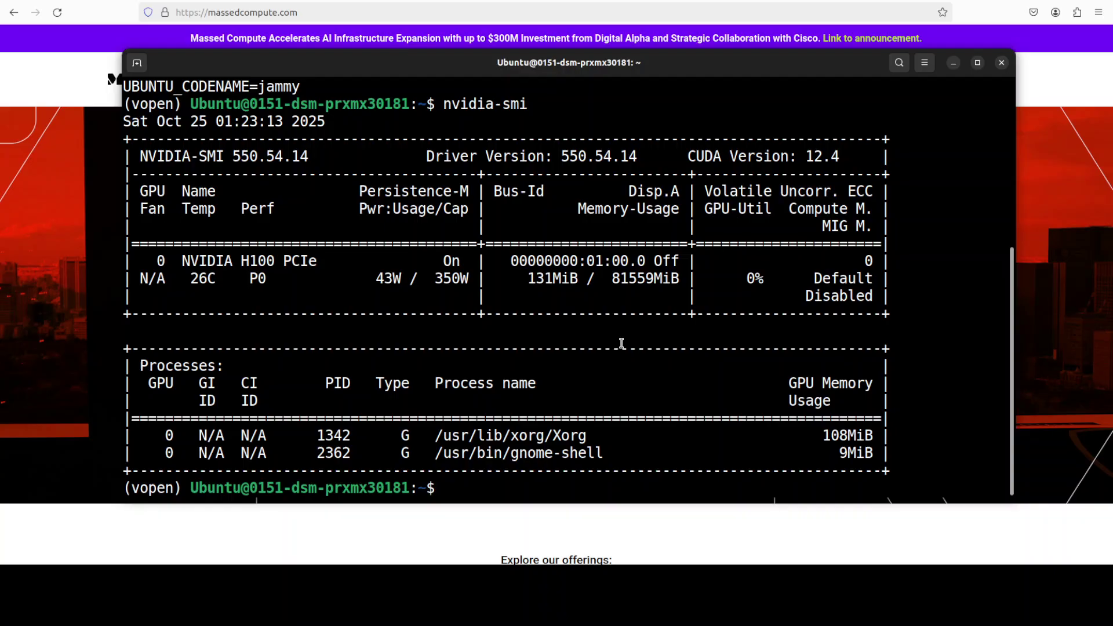
Clear the terminal and run 'vllm serve distil-labs/Distil-NPC-gemma-3-1b-it --host 0.0.0.0 --port 8000'
text(clear)
key(Return)
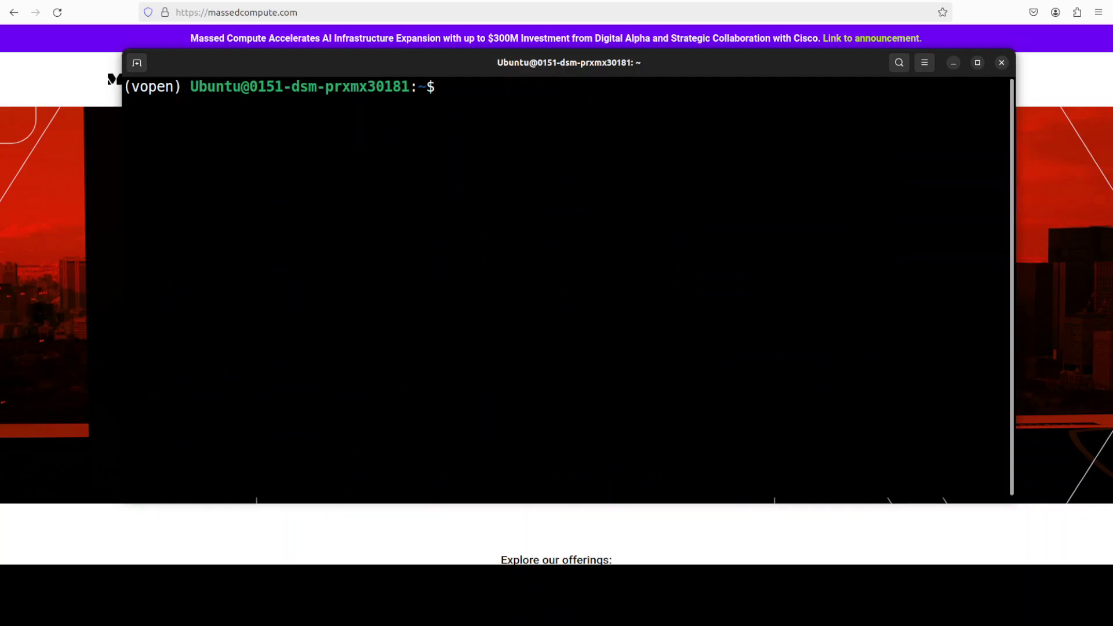
right_click(392, 124)
click(416, 166)
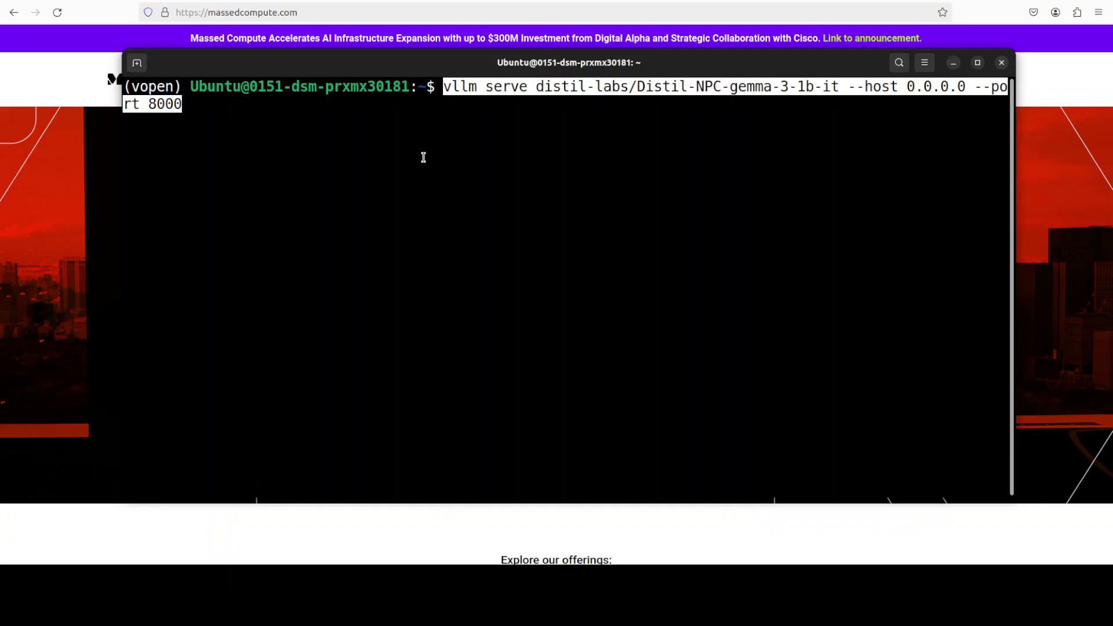
key(Return)
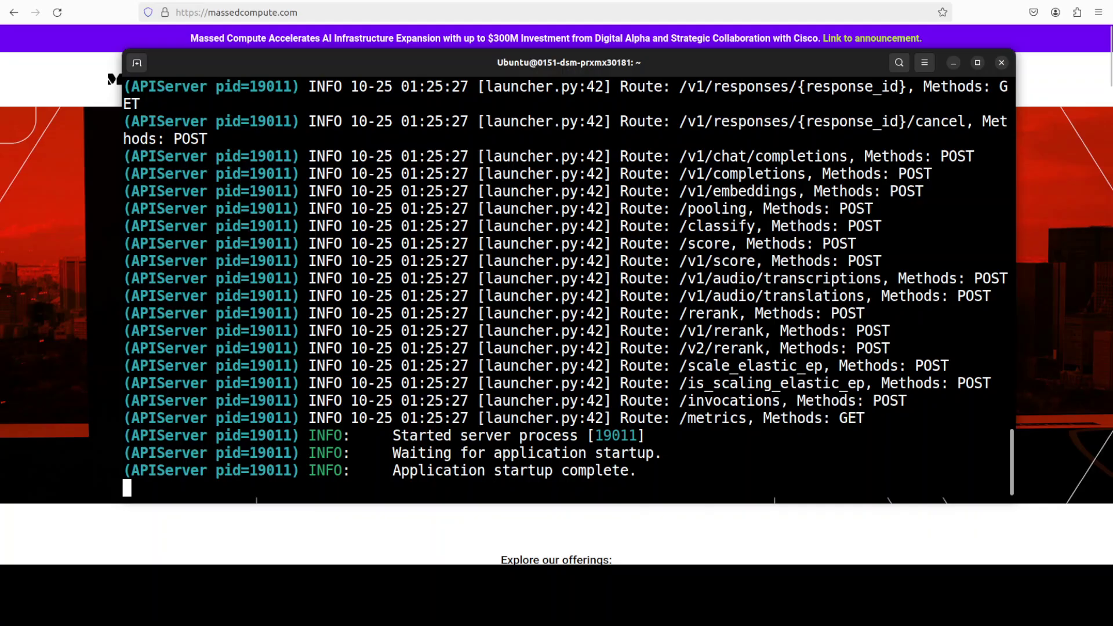
In the second terminal window, run 'open-webui serve --port 3000'
click(33, 148)
click(33, 148)
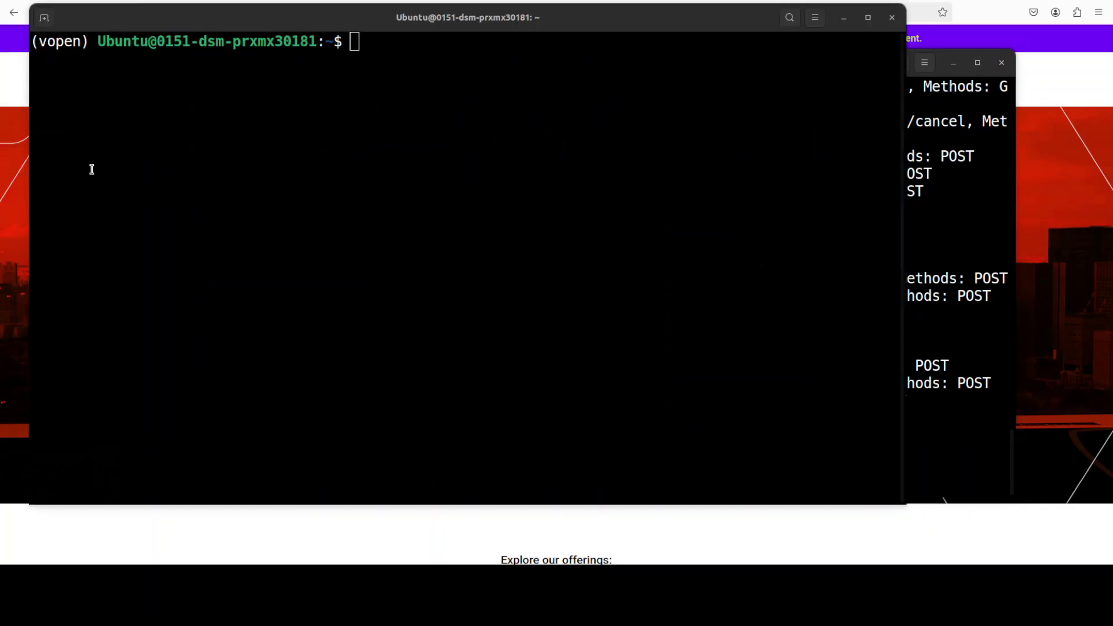
right_click(388, 115)
key(Return)
key(Return)
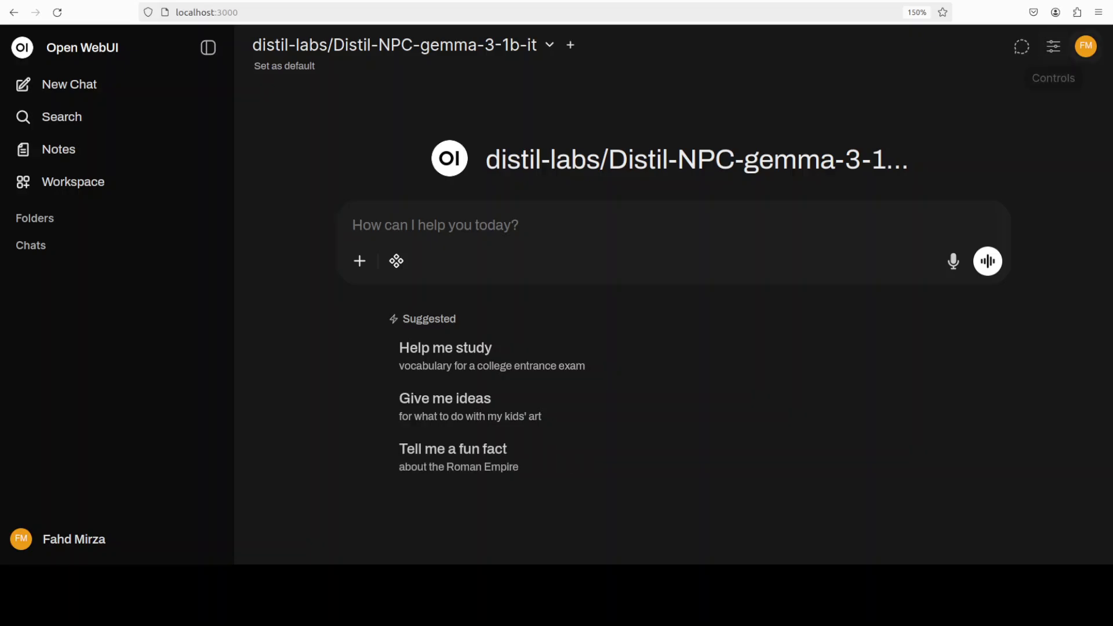
Open the Distil-NPC model's edit page under Admin Panel > Settings > Models
click(1087, 49)
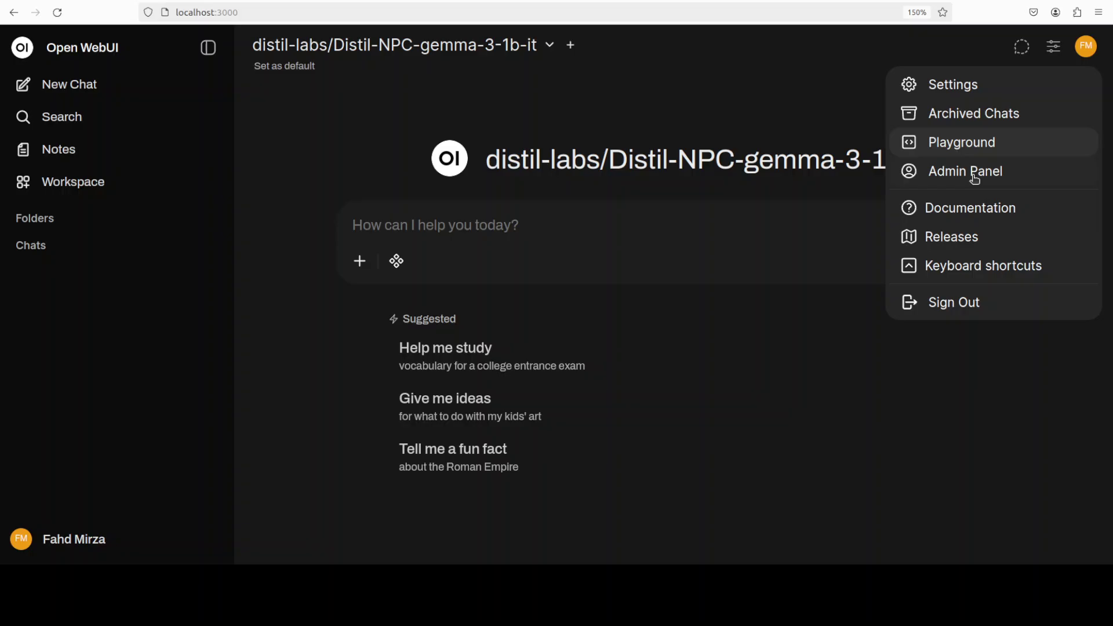
click(954, 170)
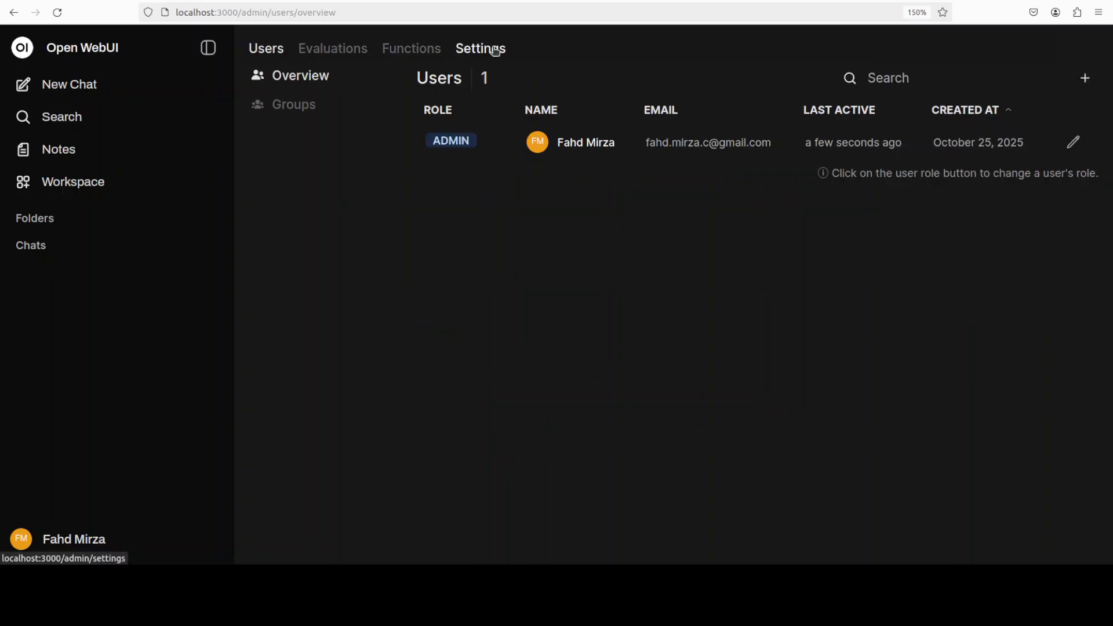
click(477, 48)
click(307, 135)
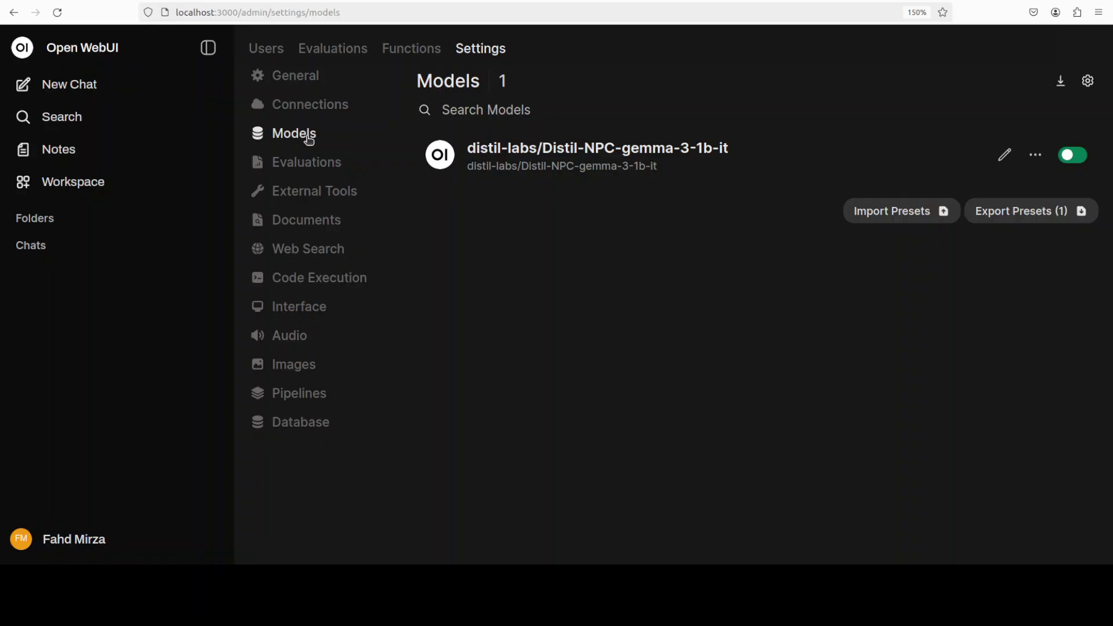
click(1004, 156)
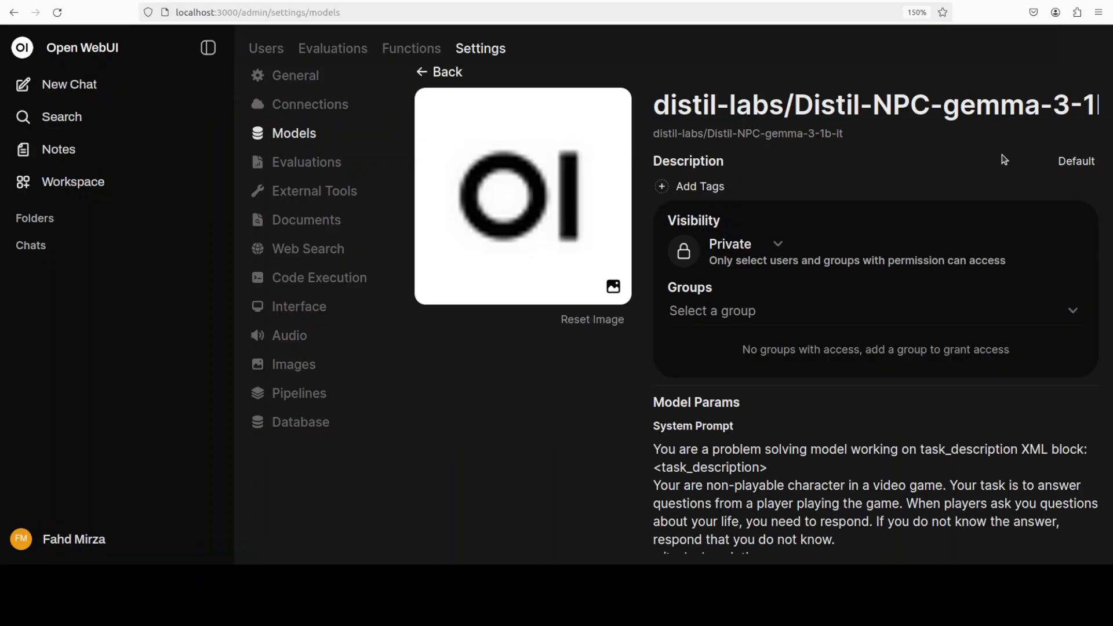
Review the NPC system prompt and temperature 0 in Advanced Params, then return to chat
scroll(953, 355, down, 3)
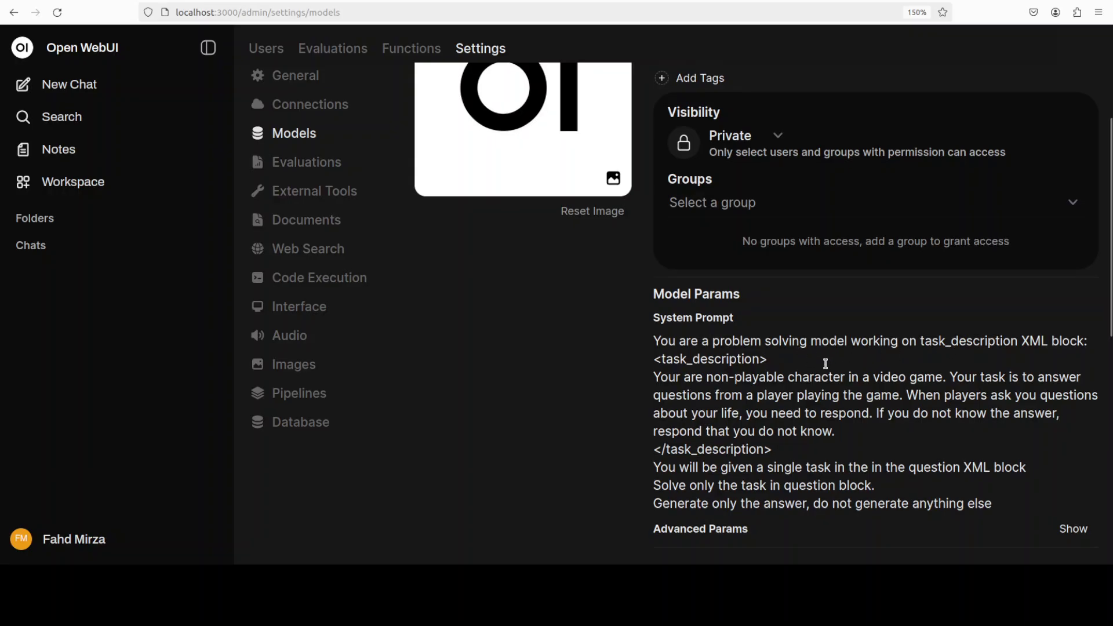
scroll(827, 363, down, 3)
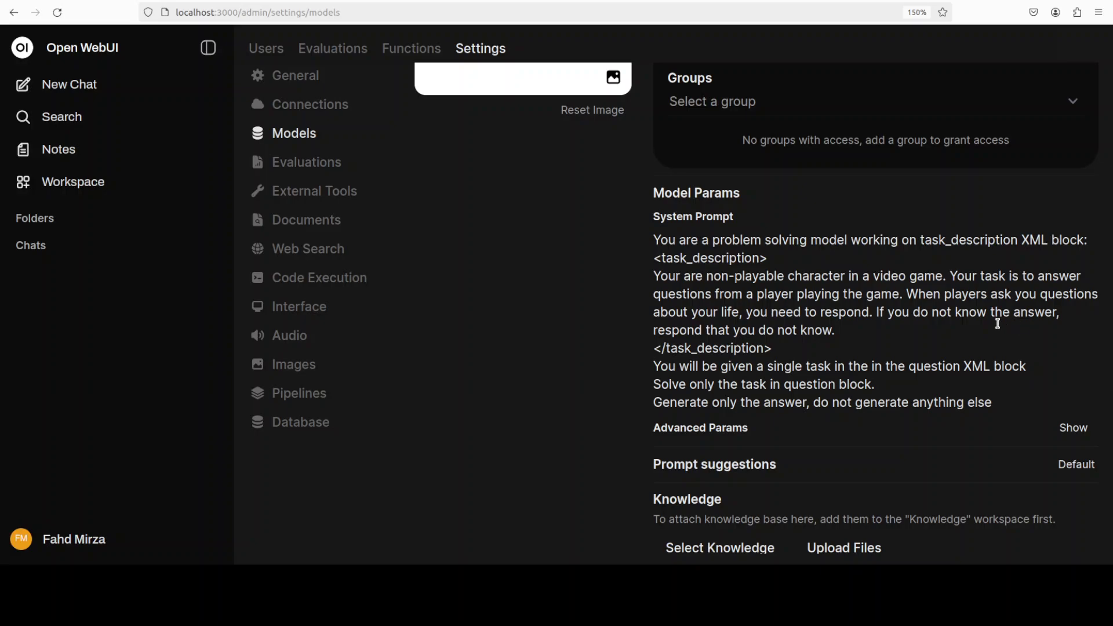
click(873, 316)
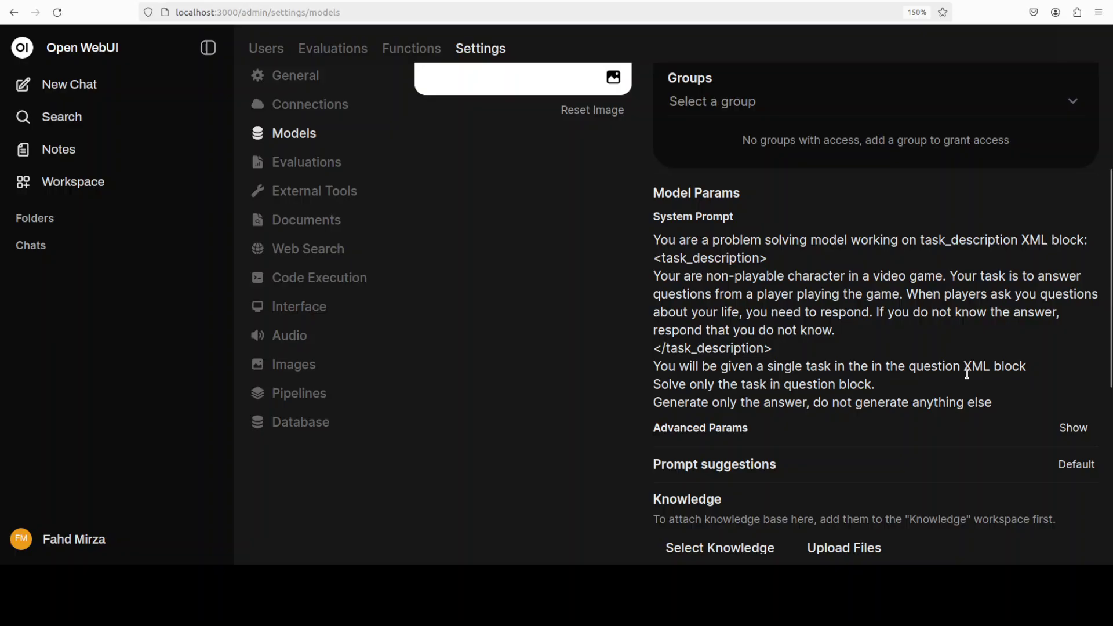
scroll(967, 373, down, 5)
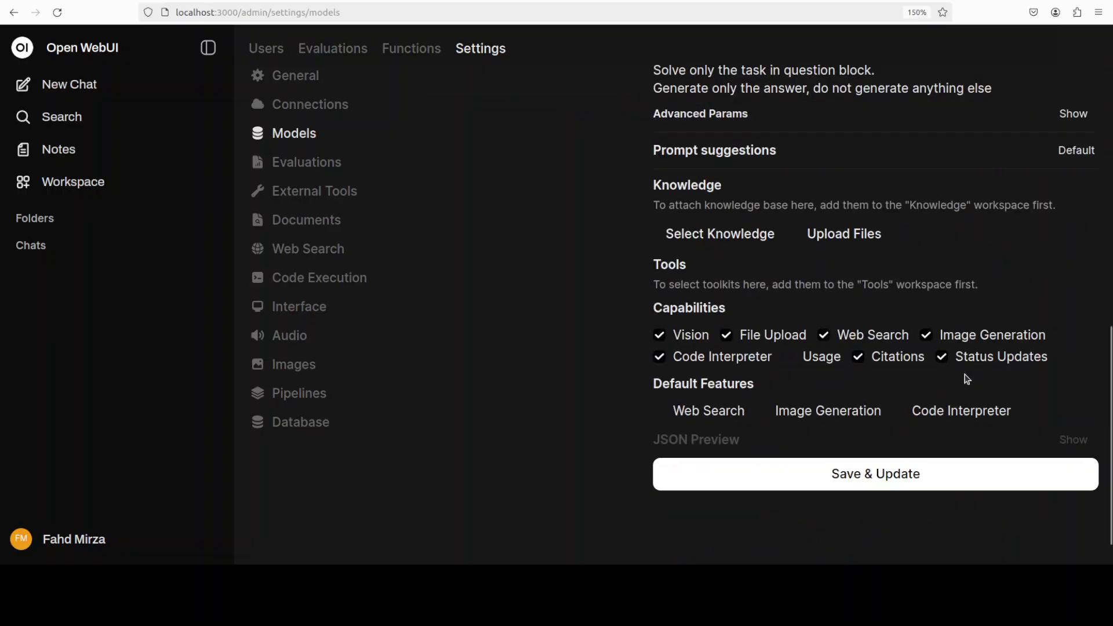
click(1082, 116)
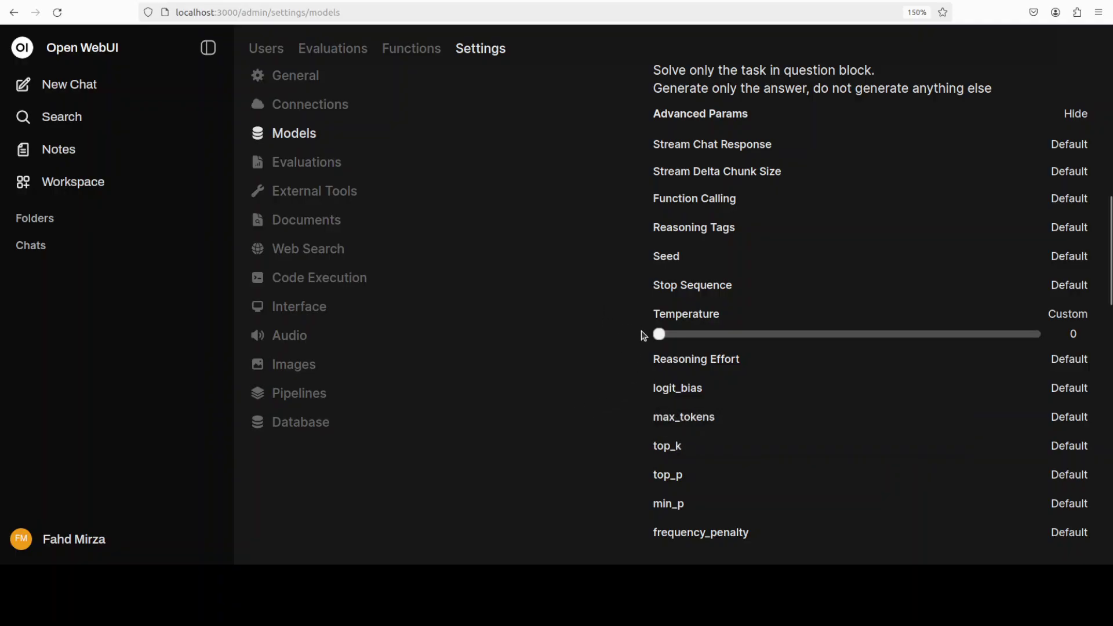
scroll(639, 336, up, 15)
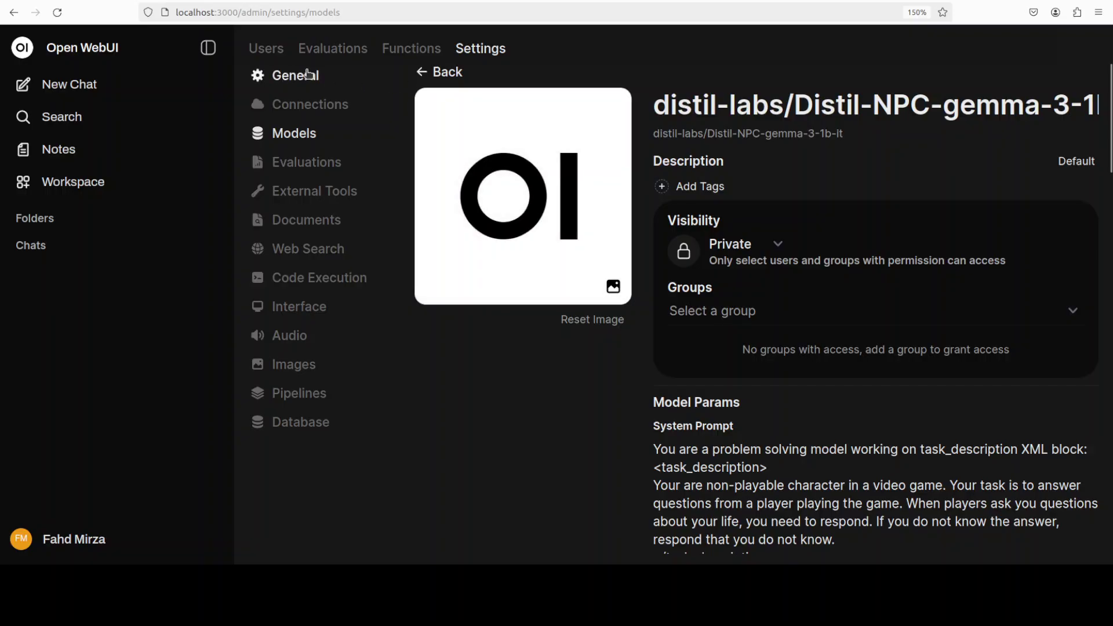
click(97, 53)
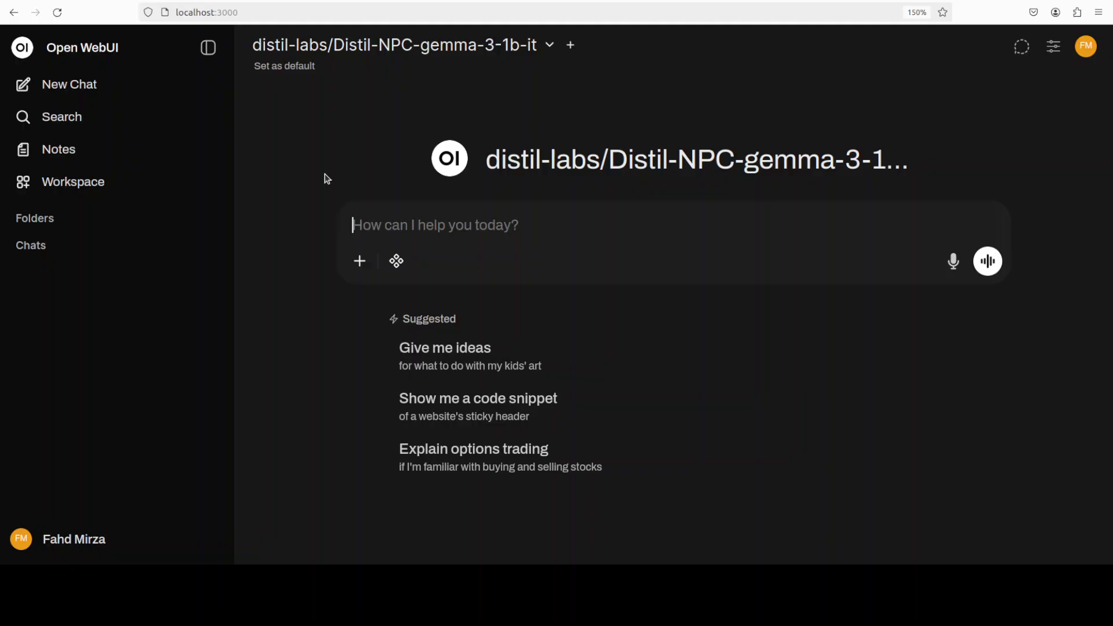
Run nvtop to see vLLM using 74530MiB (91%) of H100 memory, then return to Open WebUI
click(6, 119)
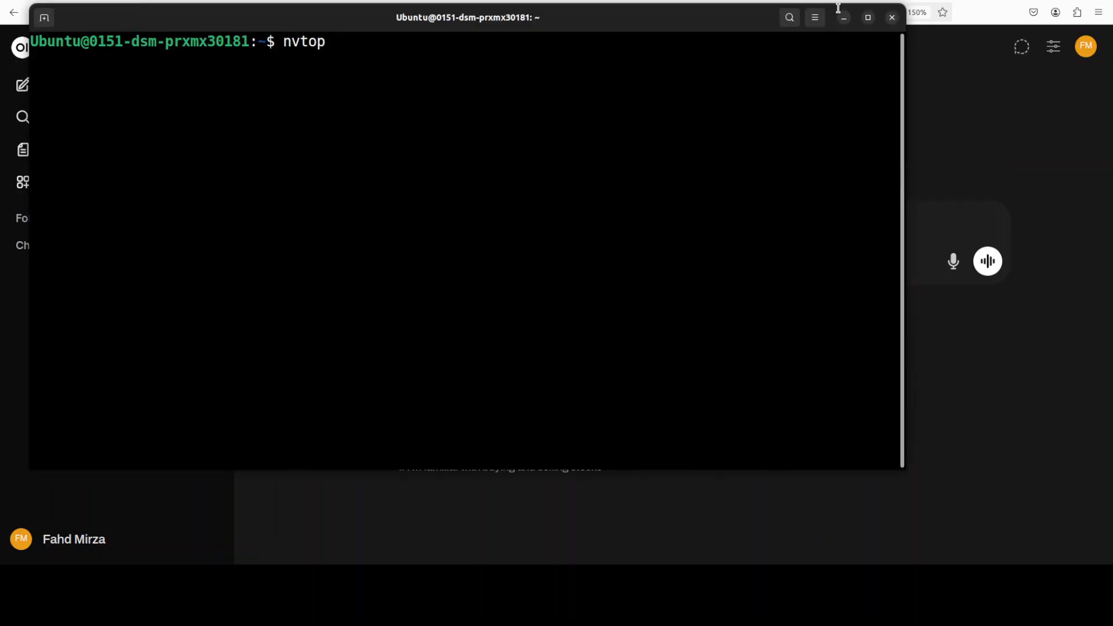
key(Return)
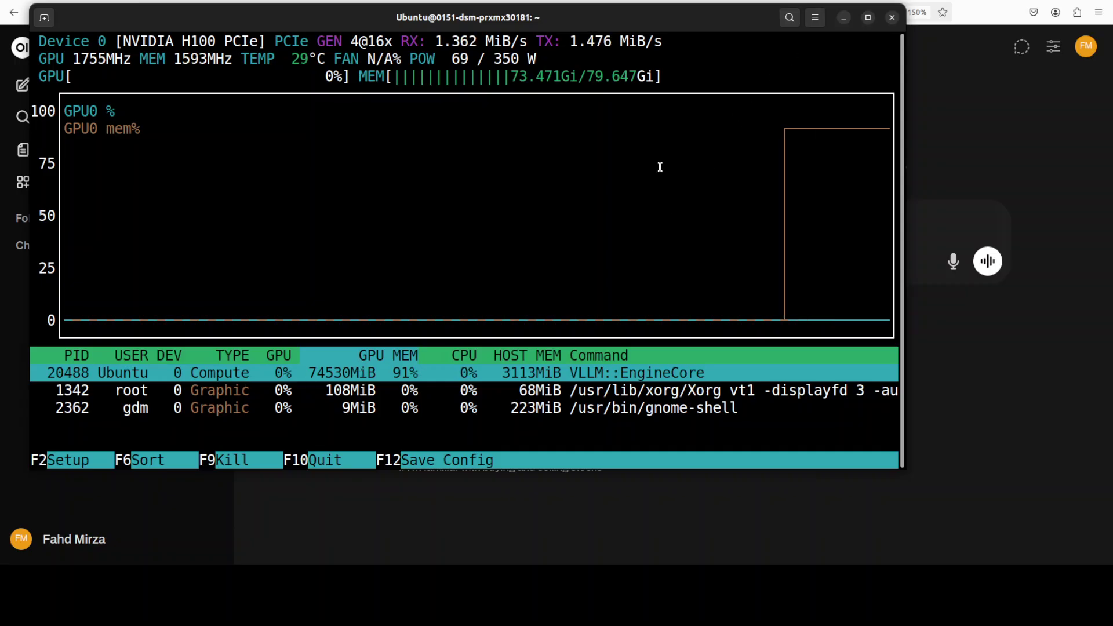
key(q)
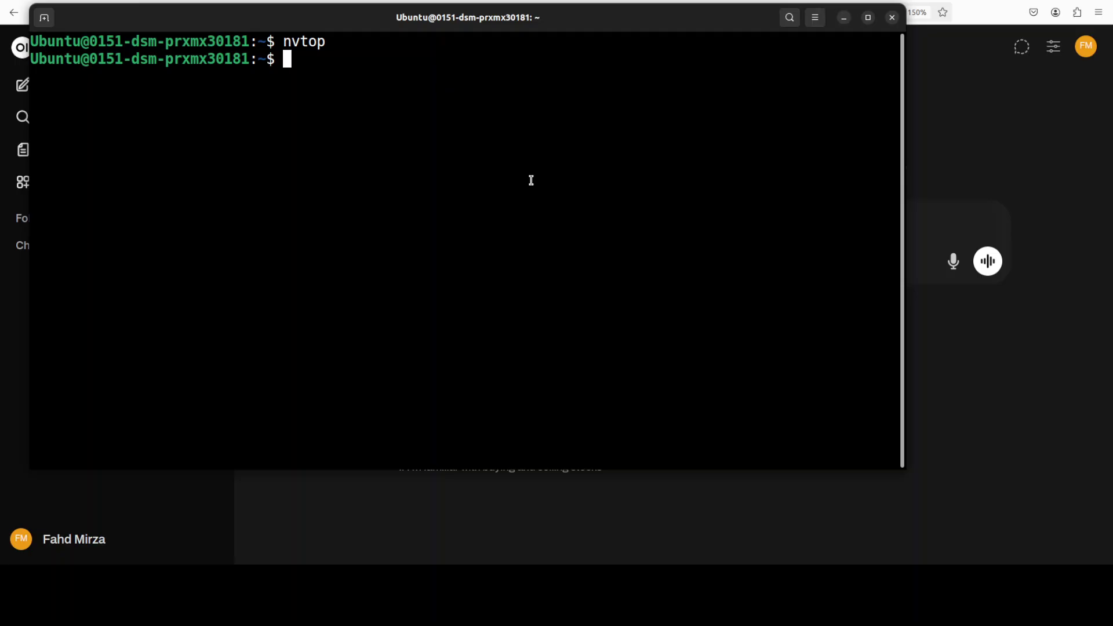
key(Up)
key(Return)
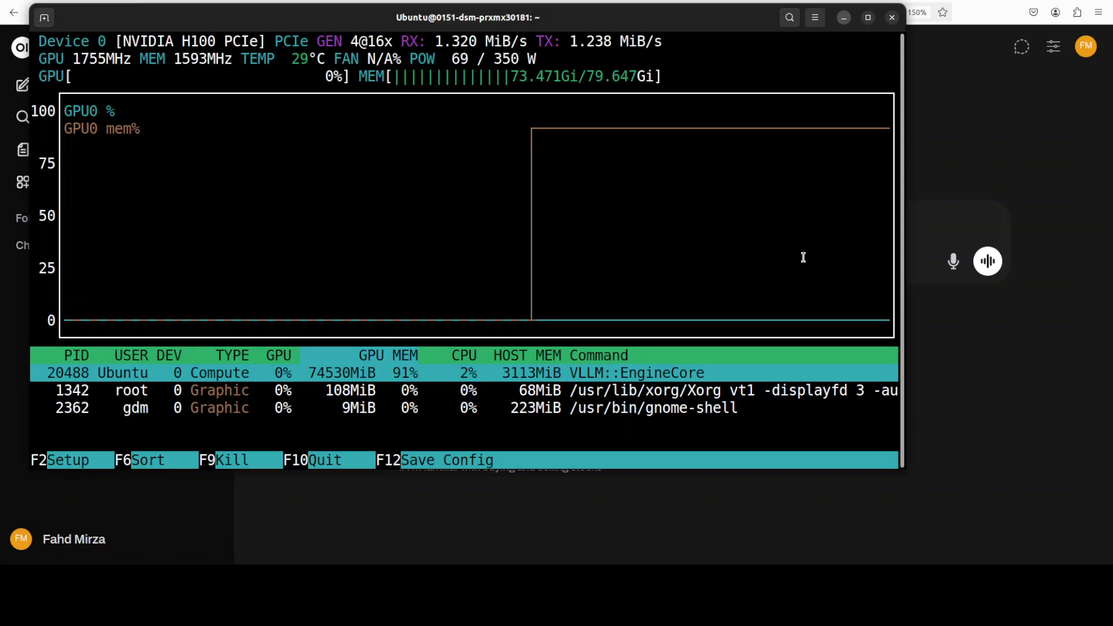
key(alt+Tab)
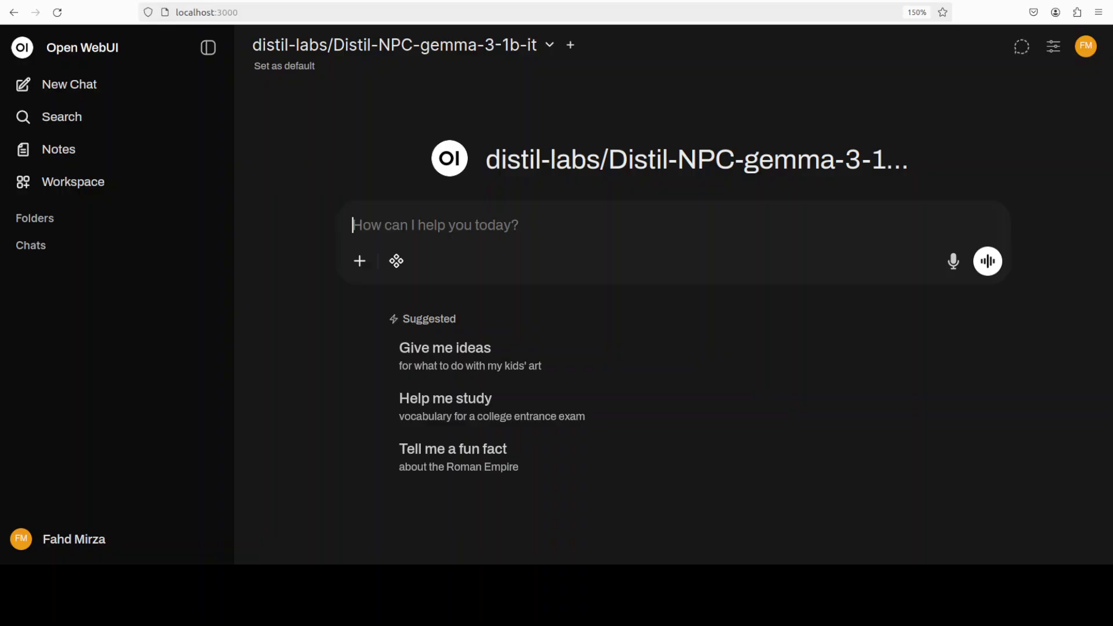
At 133% zoom, send the Caelir Nightwarden roleplay prompt and select the model's reply
key(ctrl+minus)
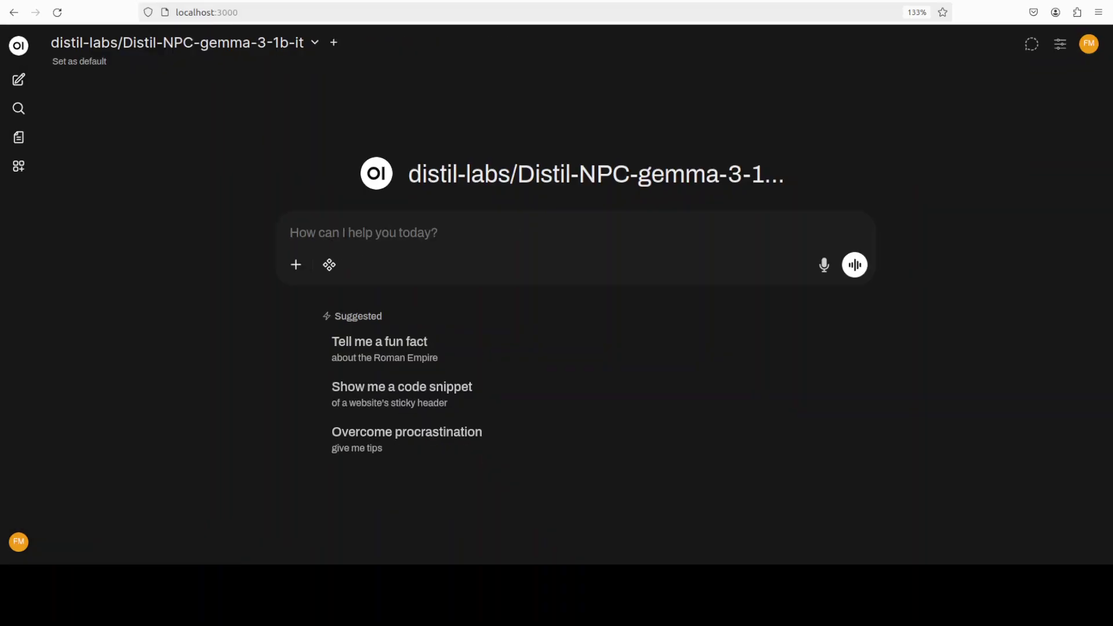
click(514, 259)
text(Character: Caelir, the Nightwarden of Elaris Keep Prompt: "You’ve watched countless travelers pass beneath the moonlight. Do you ever wish one might stay long enough to truly see you?")
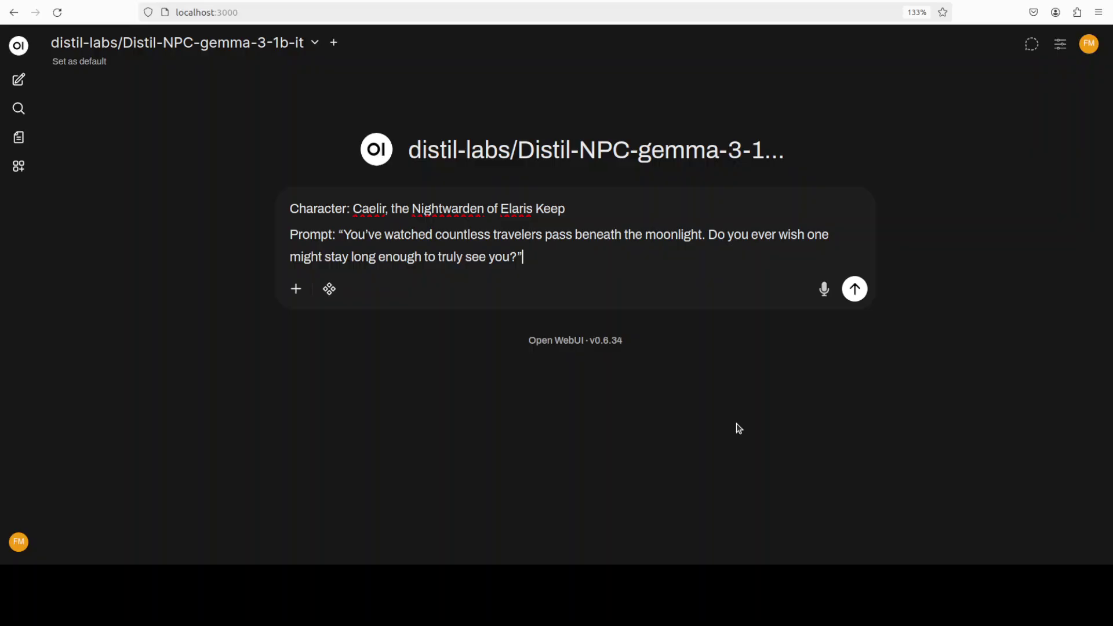
key(Return)
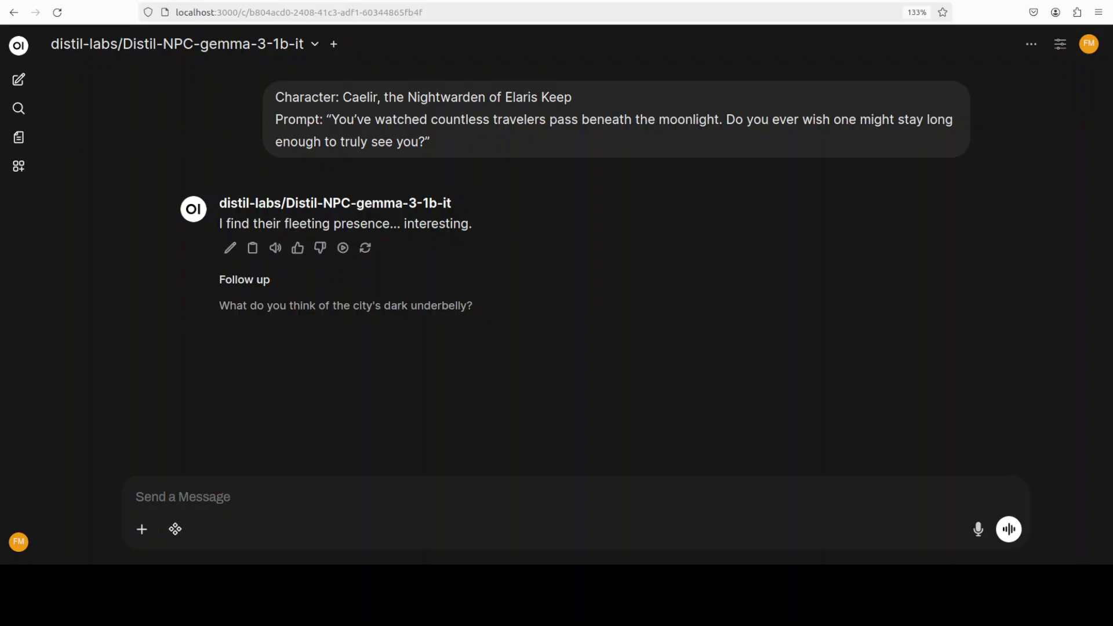
drag(219, 223, 473, 224)
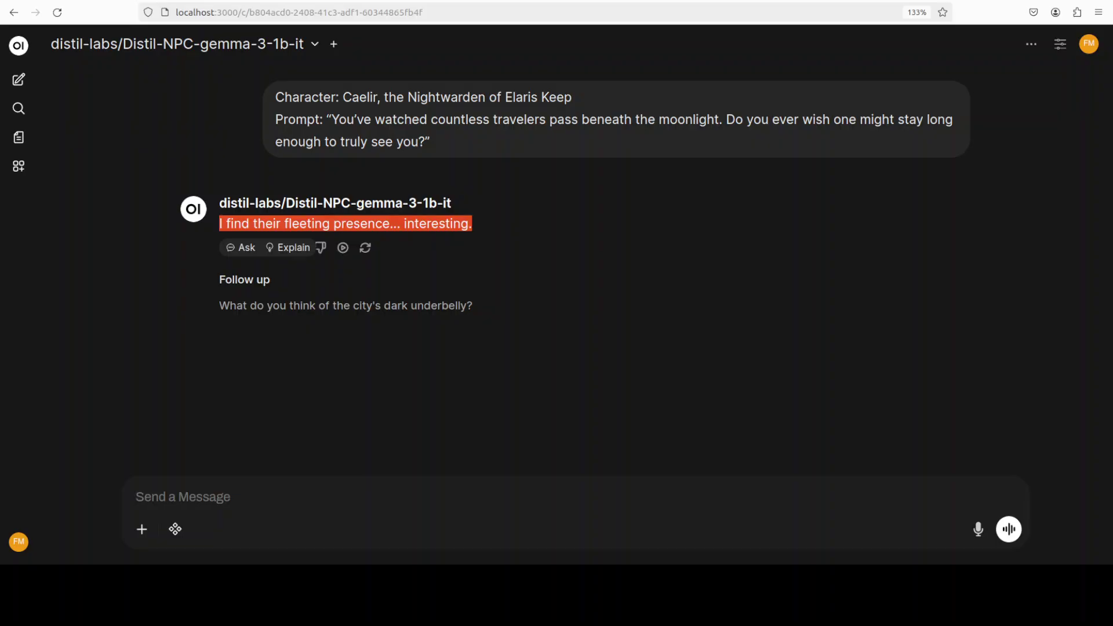
Ask Caelir two follow-ups: about being remembered and about the shadow growing heavier
click(284, 492)
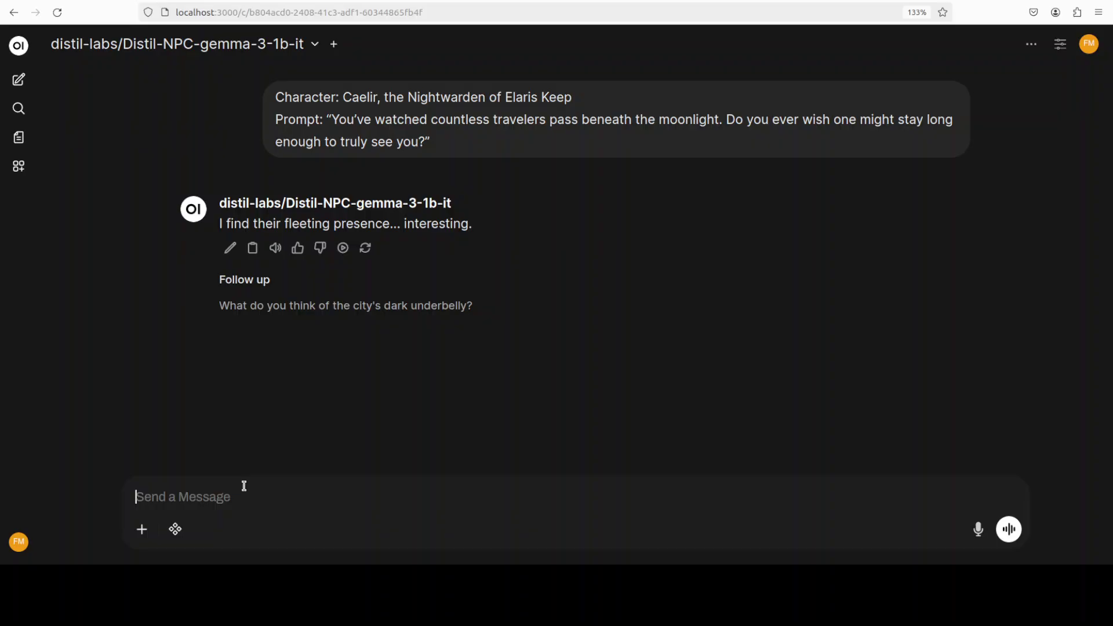
text(Do you ever wonder if any of them remember you once they’ve gone, Caelir?)
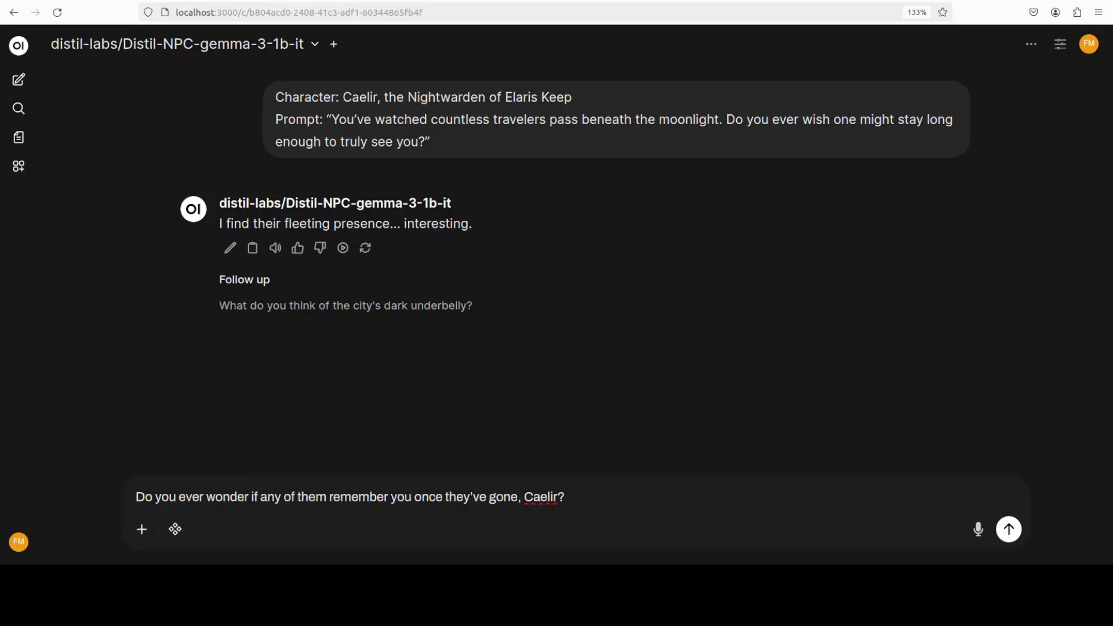
key(Return)
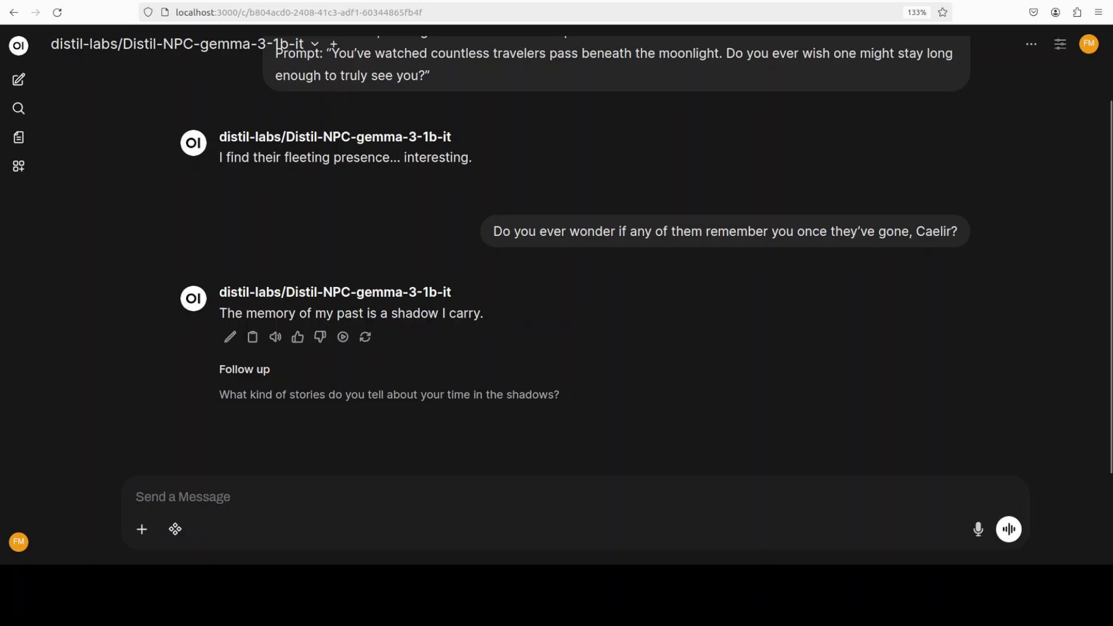
click(313, 495)
text(And does that shadow ever grow heavier when the night feels endless?)
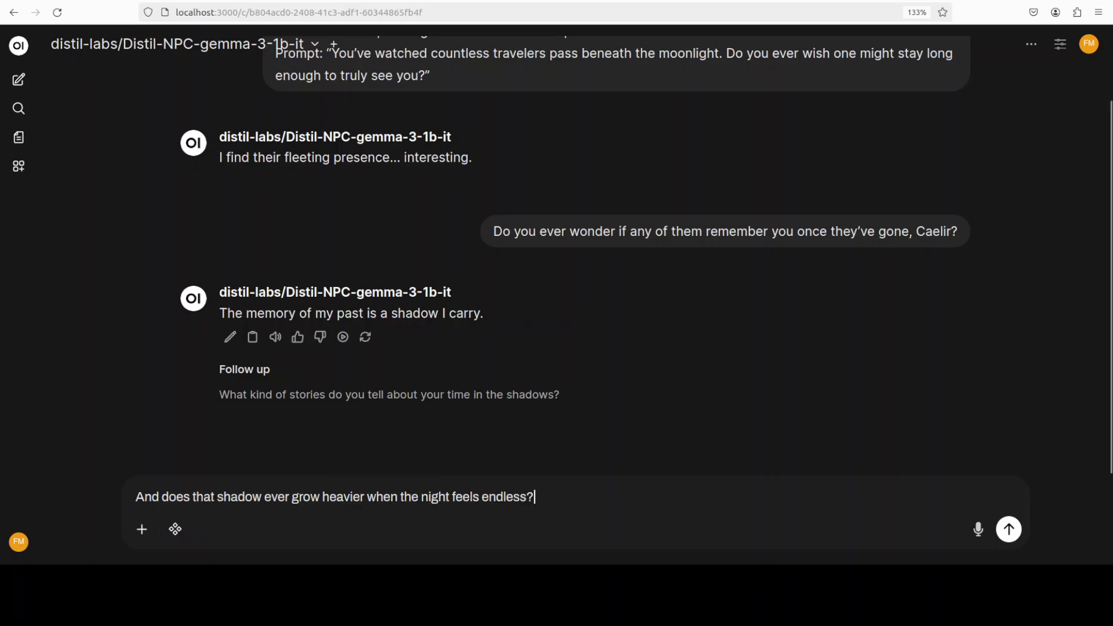
key(Return)
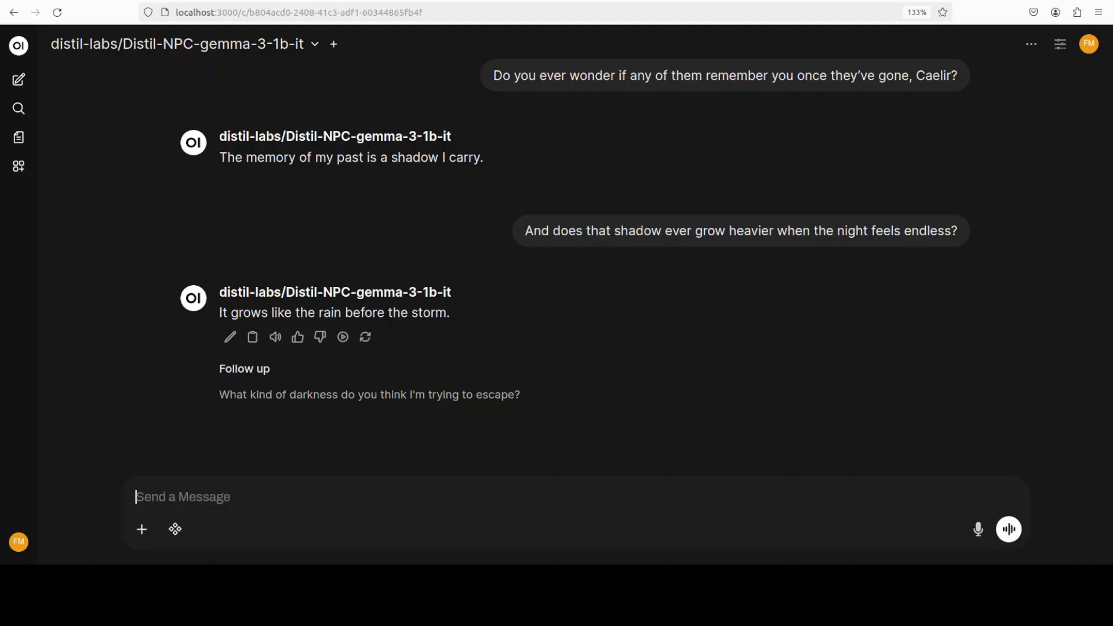
Start a new chat and send the Nyra Solen, Sky Dancer of Lunaris character prompt
click(18, 79)
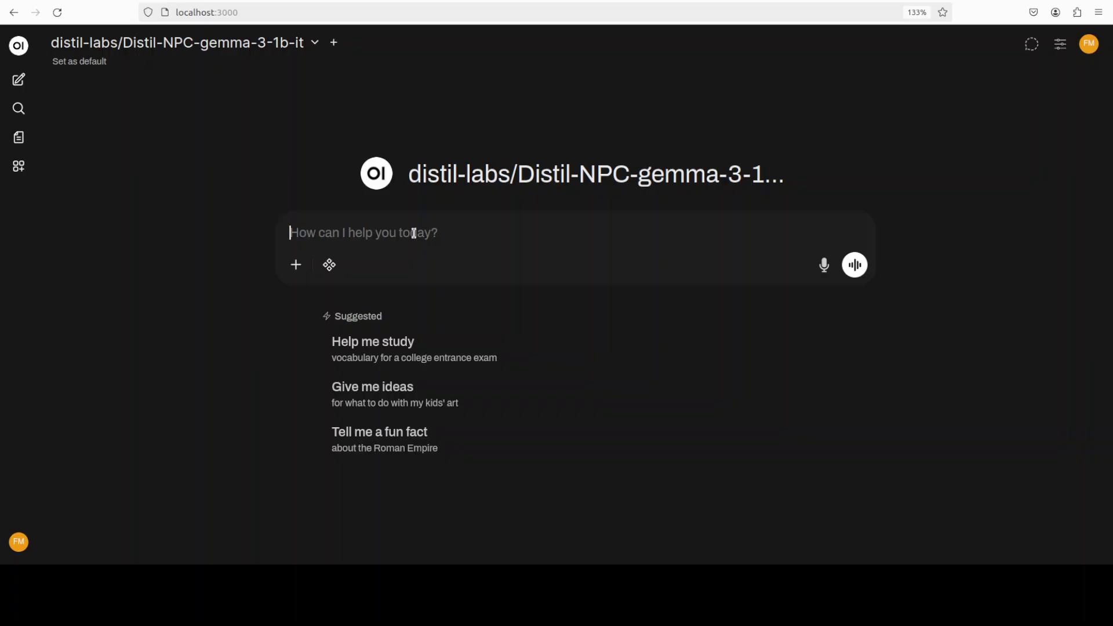
text(Character: Nyra Solen, the Sky Dancer of Lunaris Prompt: "You seem to enjoy teasing the wind as much as the people who watch you dance. Do you ever tire of being the center of everyone’s gaze?")
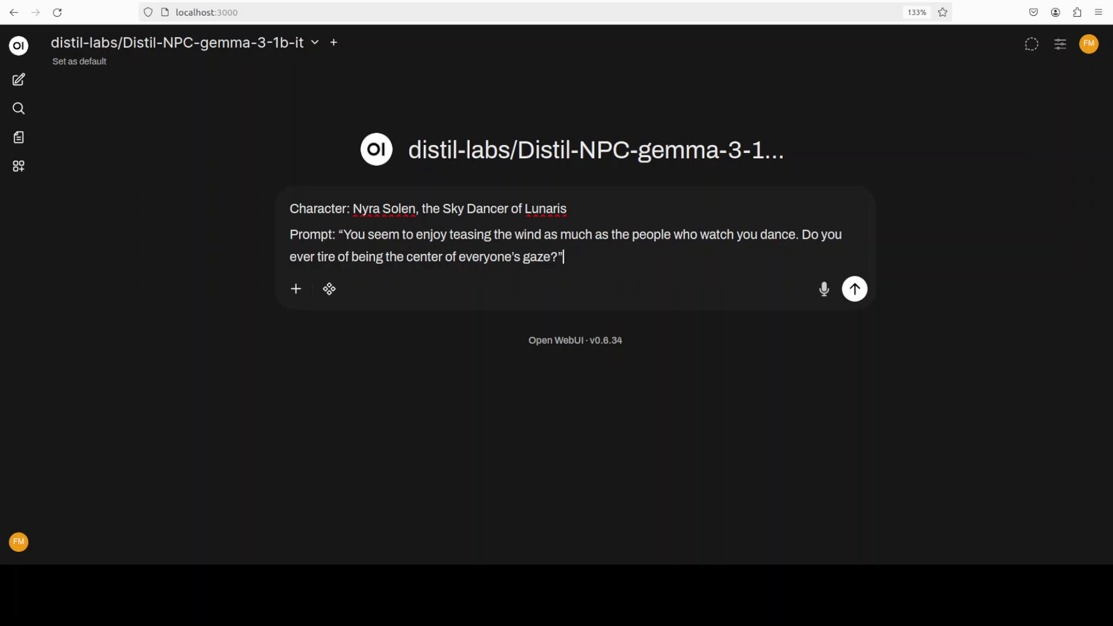
click(857, 292)
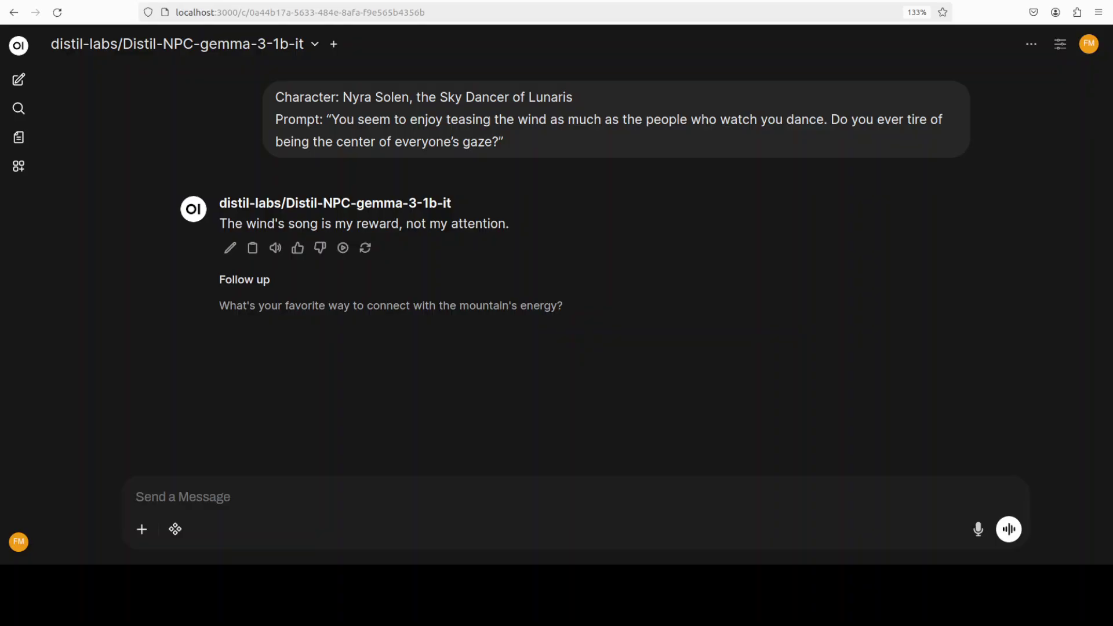
Send Nyra a follow-up question after her first reply
click(302, 488)
text(Then tell me, Nyra — when the wind quiets and the crowd fades, whose song do you dance to?)
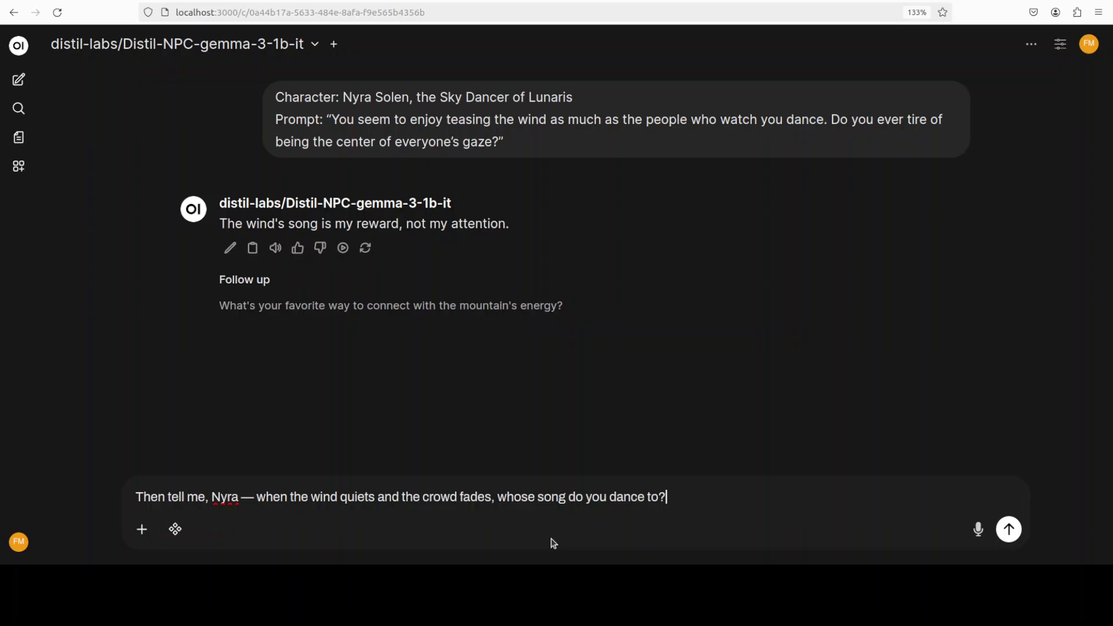
key(Return)
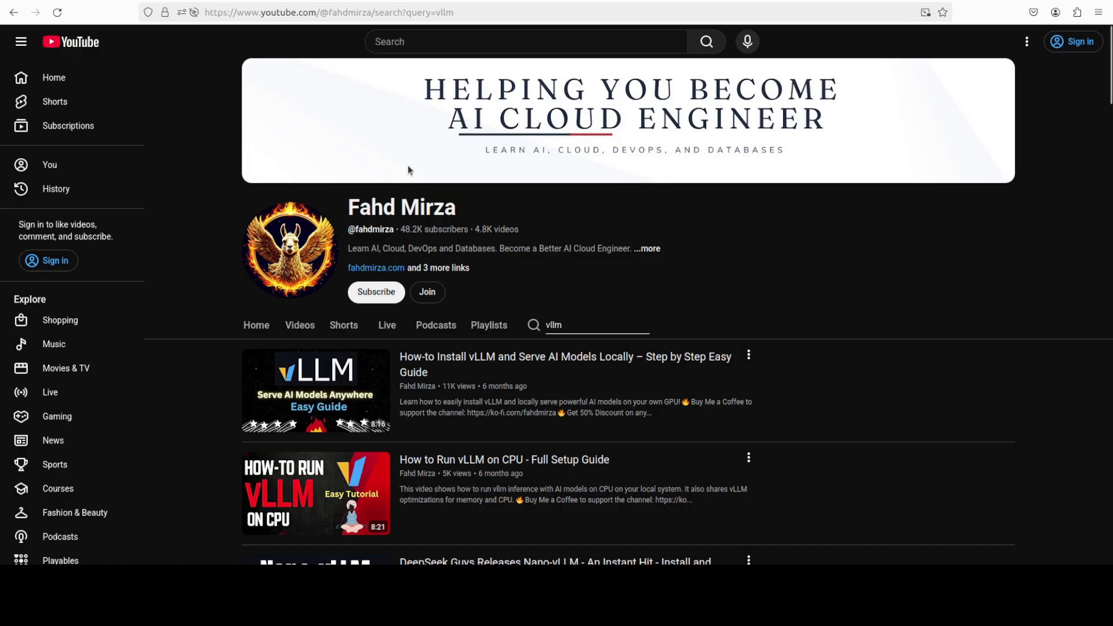
Replace the channel search term vllm with roleplay and run the search
key(Tab)
text(roleplay)
key(Return)
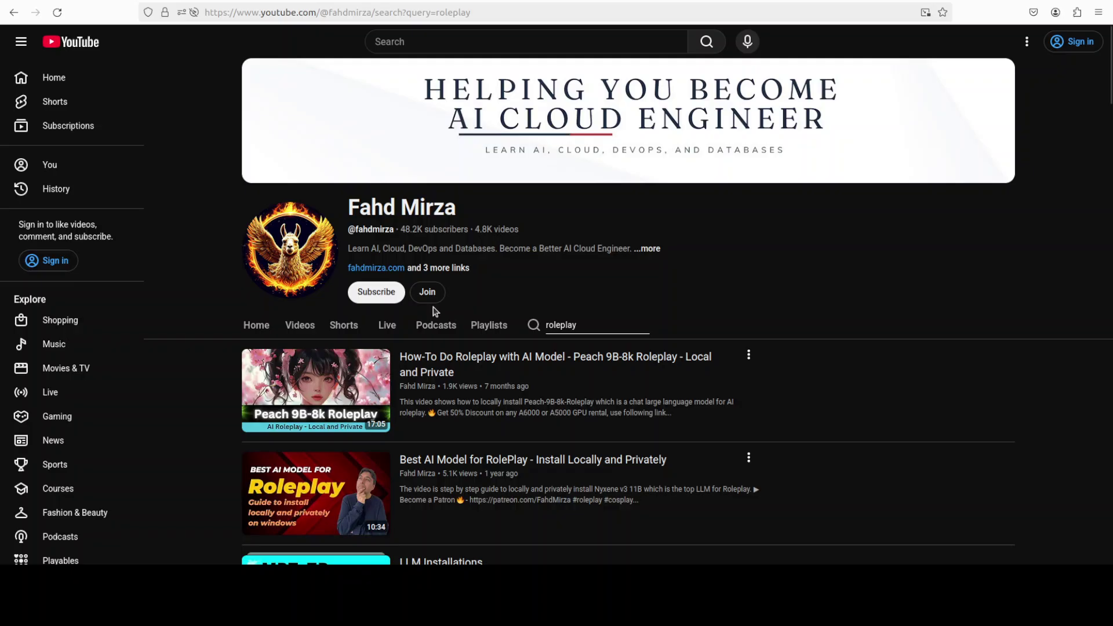
Browse the roleplay model videos, glancing briefly at the Distil-NPC Hugging Face page
mouse_move(621, 368)
scroll(627, 396, down, 2)
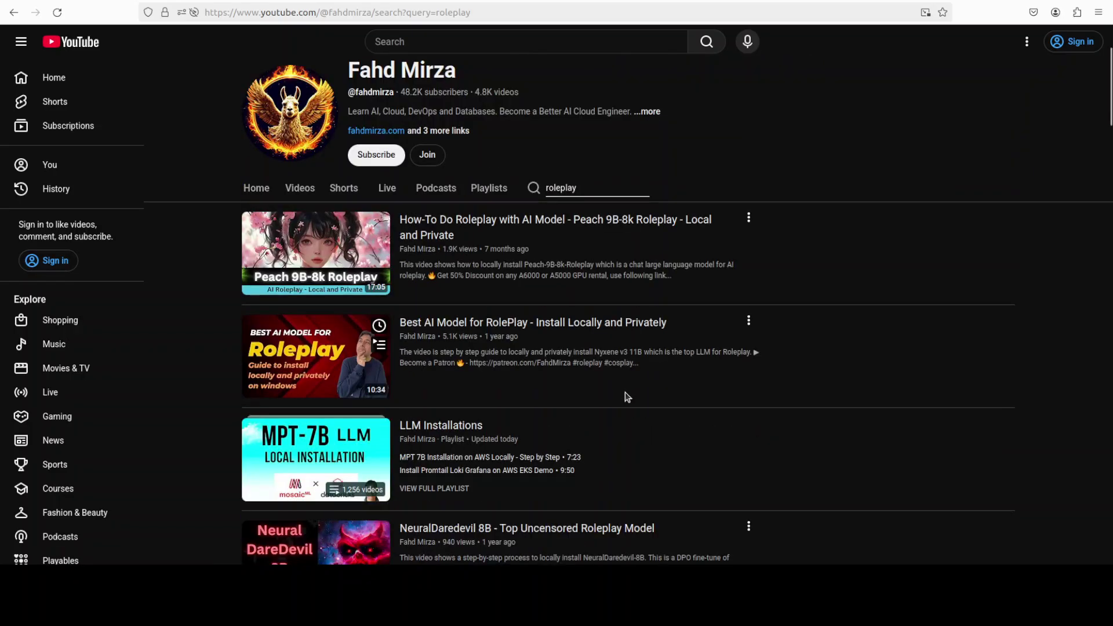
scroll(625, 392, down, 3)
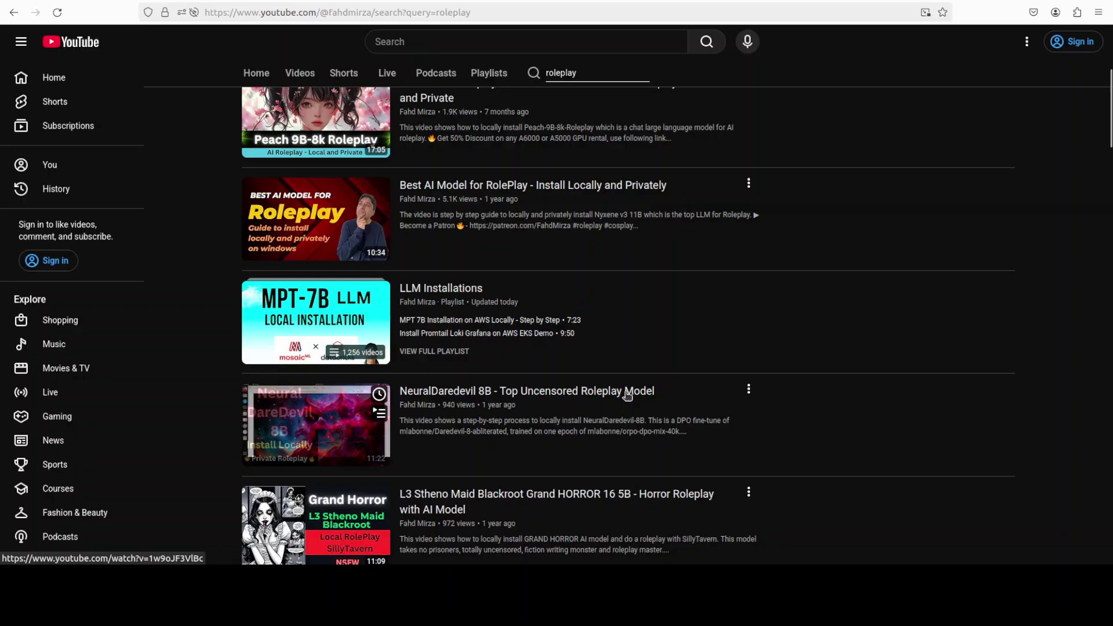
scroll(627, 396, down, 2)
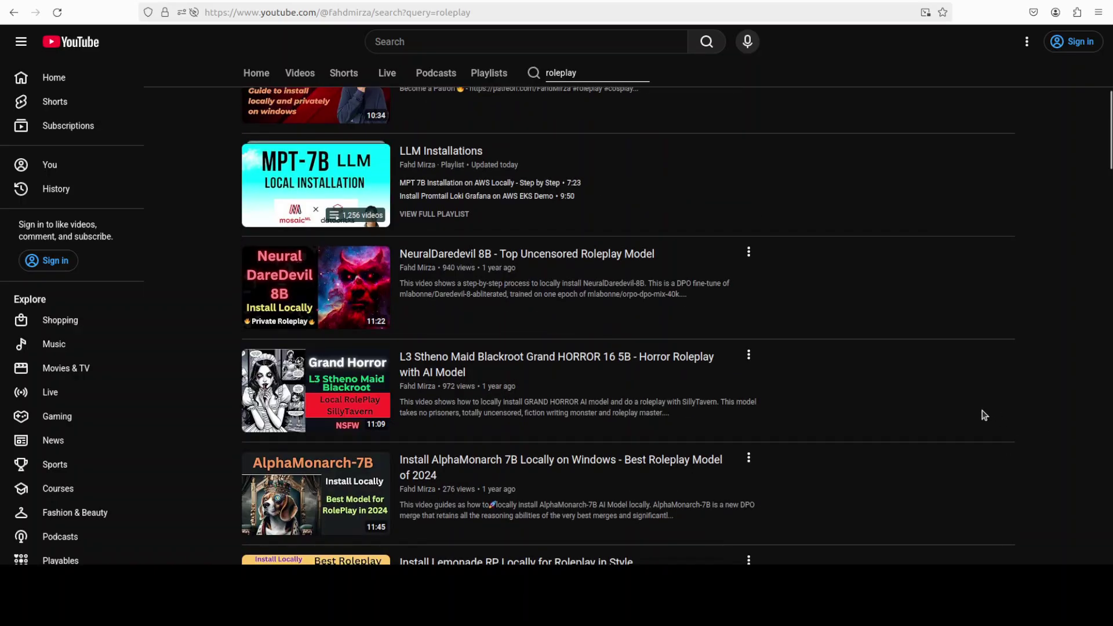
scroll(984, 415, down, 2)
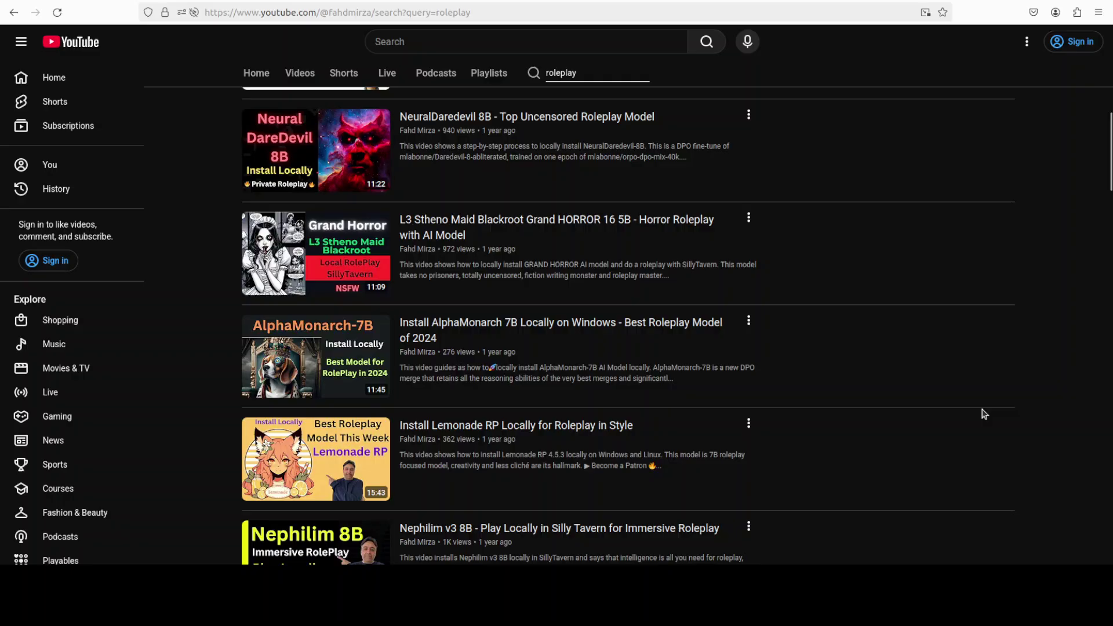
scroll(969, 402, down, 1)
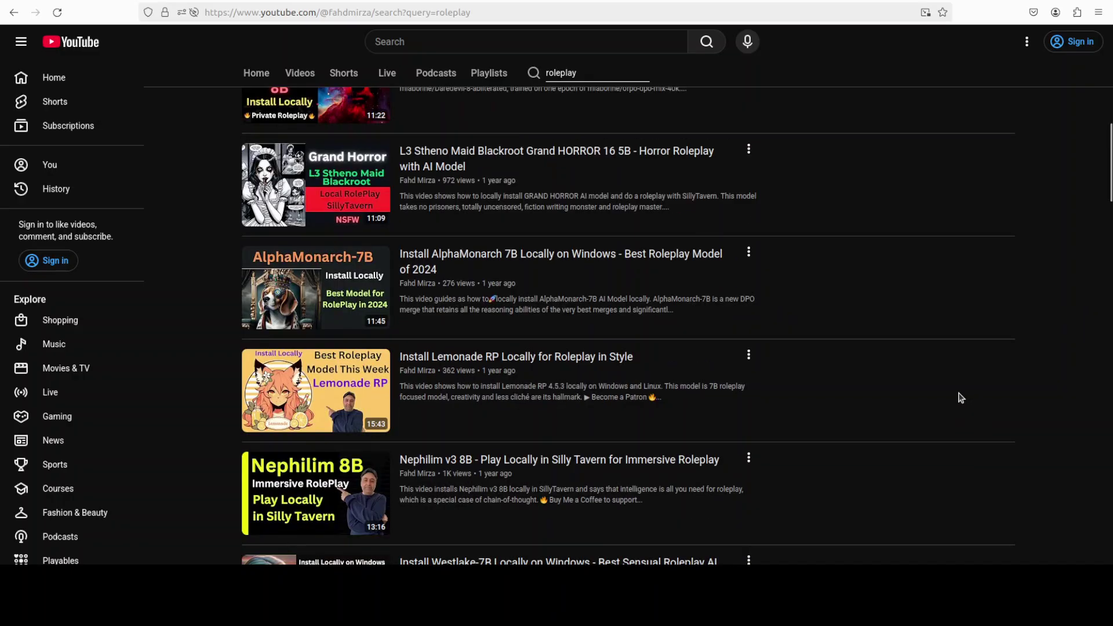
scroll(961, 397, down, 1)
scroll(939, 392, down, 3)
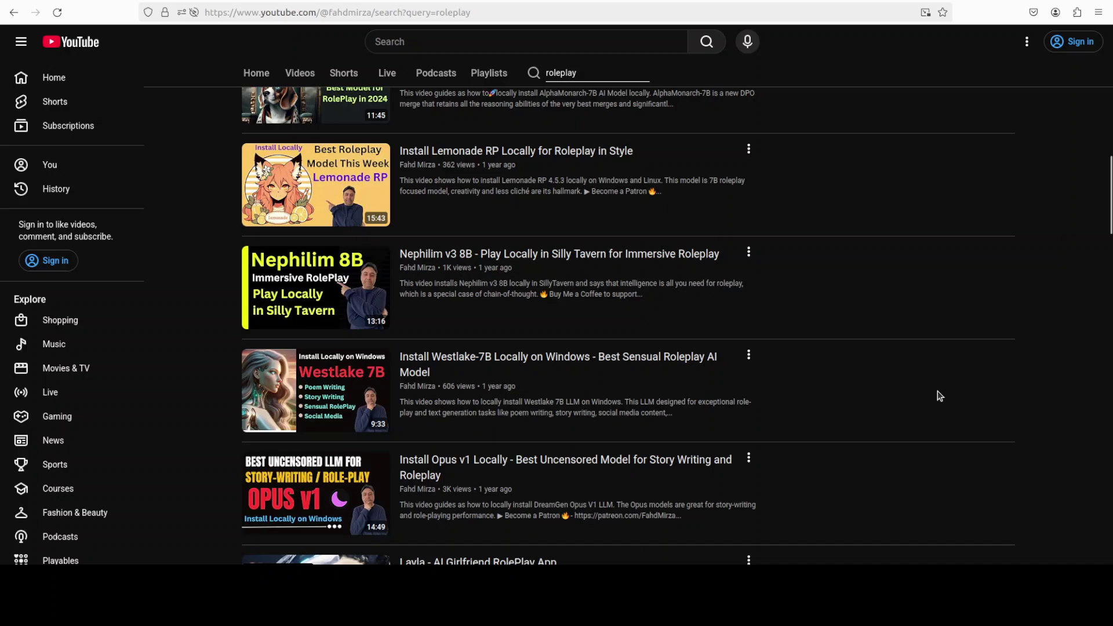
scroll(938, 391, down, 1)
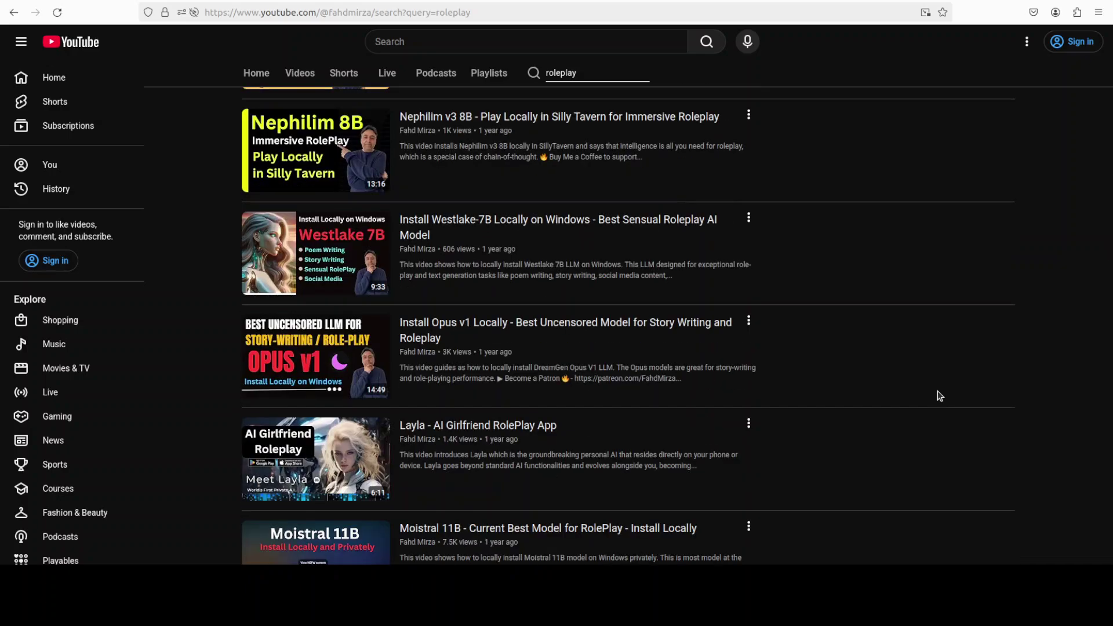
scroll(938, 396, down, 1)
scroll(938, 390, down, 1)
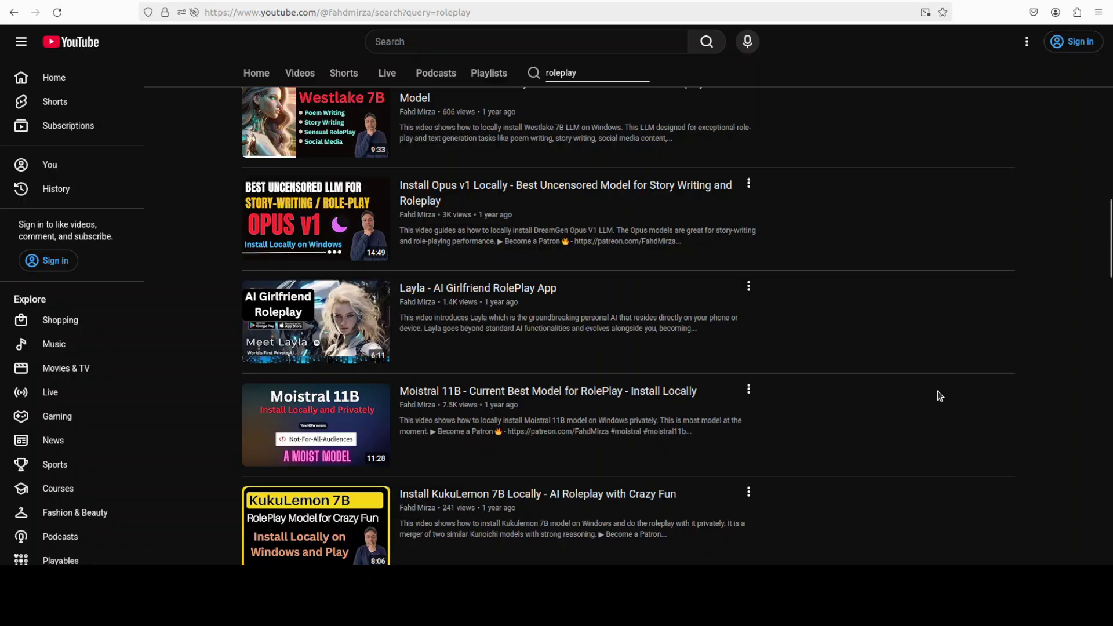
scroll(938, 391, down, 2)
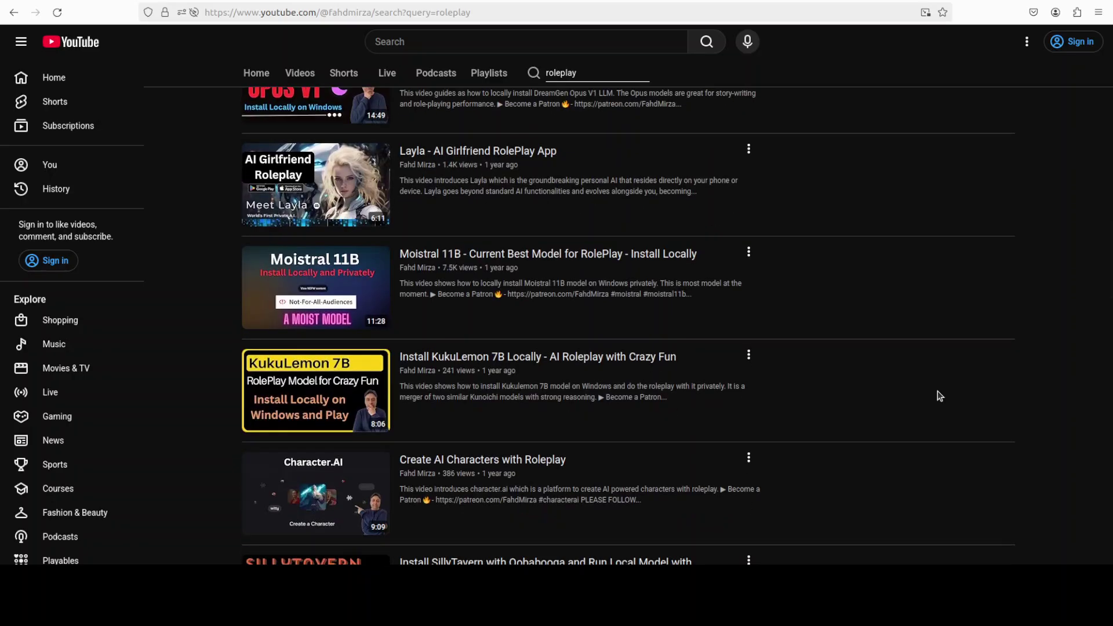
scroll(938, 391, down, 2)
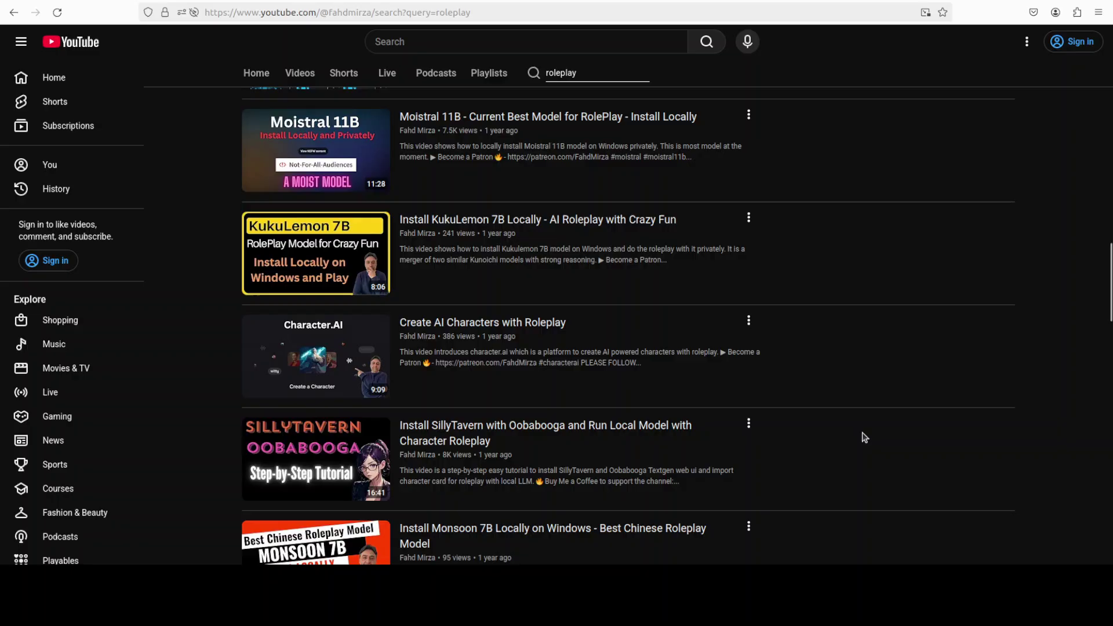
scroll(865, 429, down, 5)
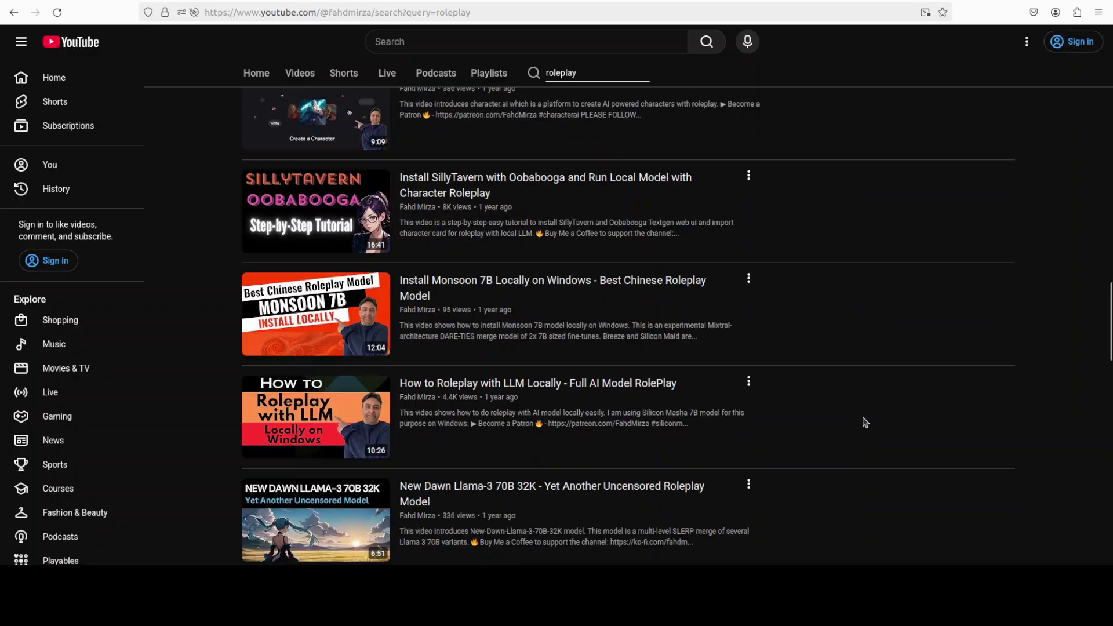
scroll(864, 303, up, 20)
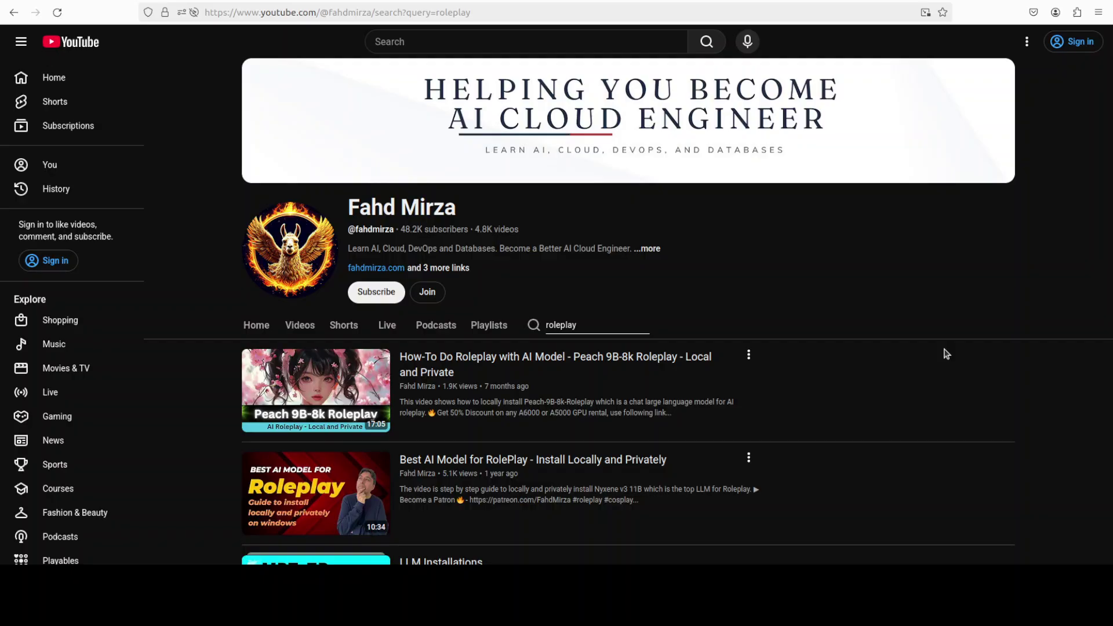
key(ctrl+Tab)
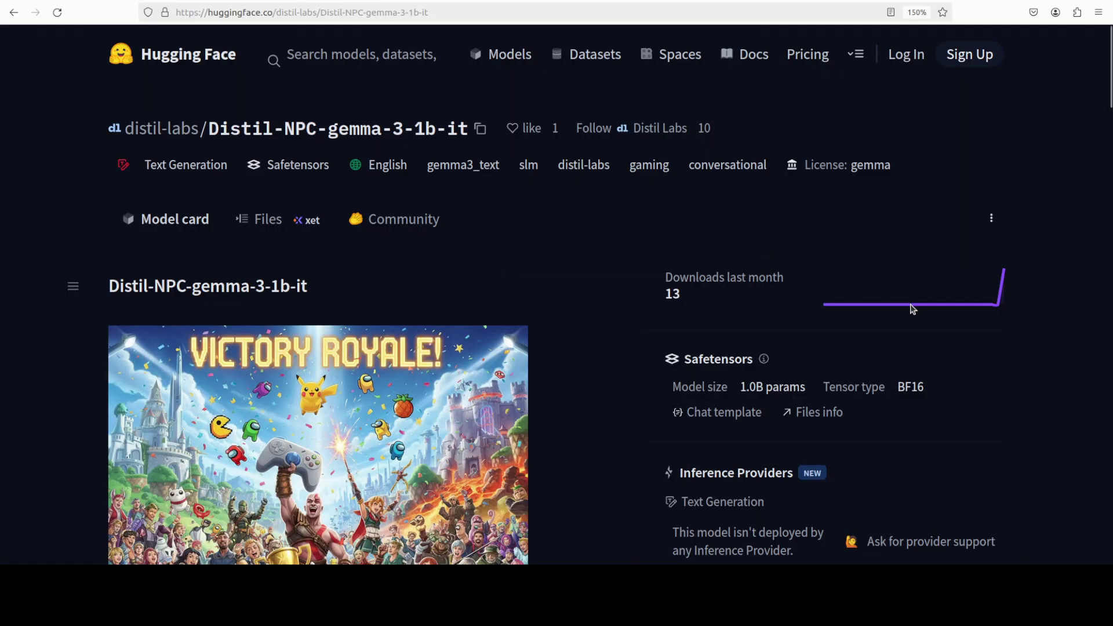
key(ctrl+Tab)
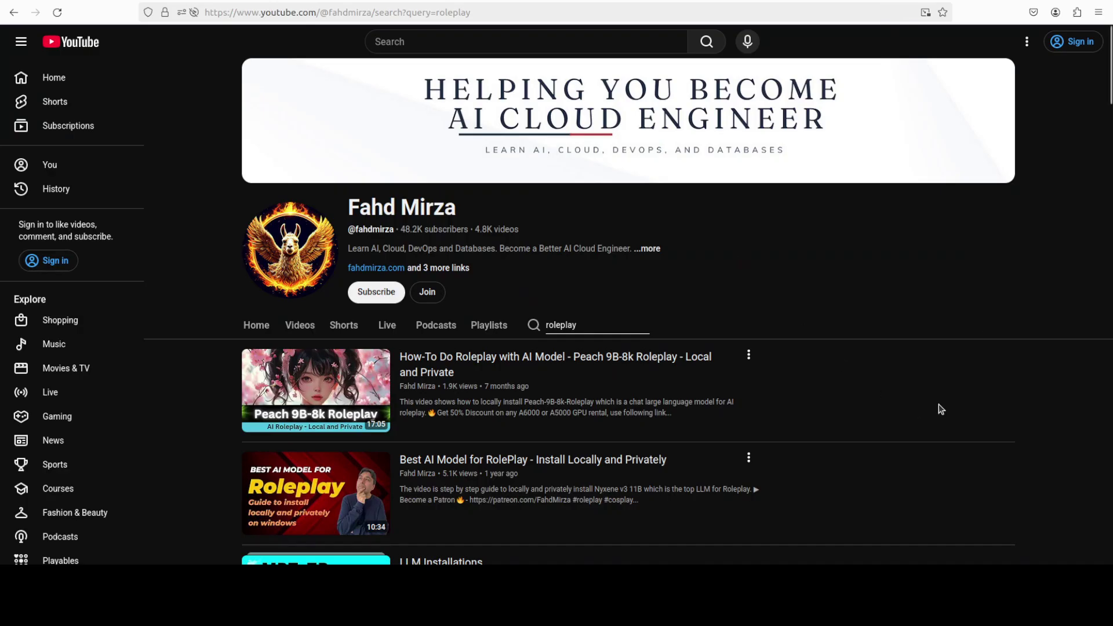